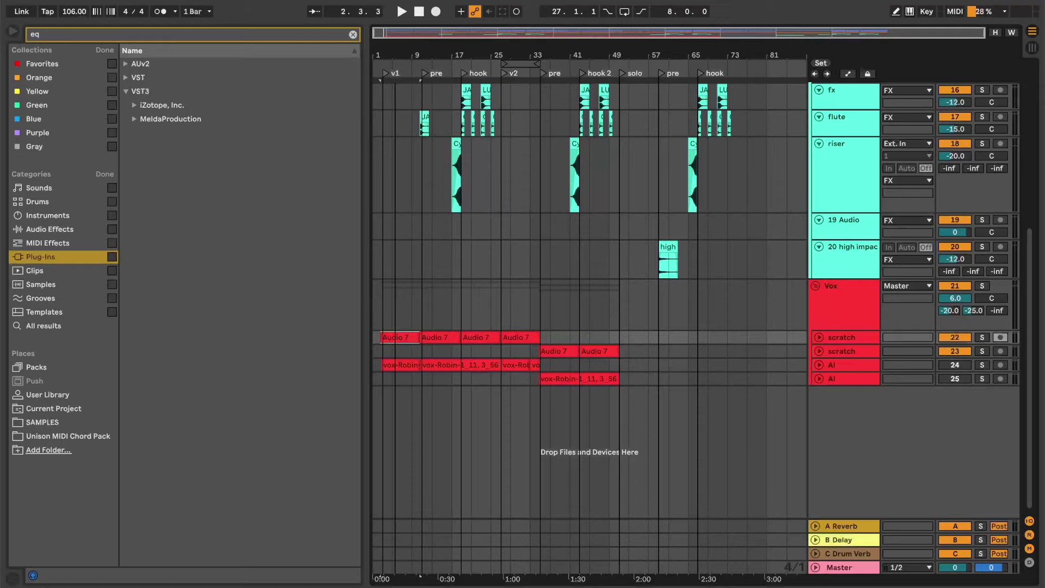
Play the song, muting scratch tracks 22 and 23 and switching AI tracks 24 and 25 on
mouse_move(406, 59)
mouse_down()
mouse_move(405, 87)
mouse_move(405, 66)
mouse_up()
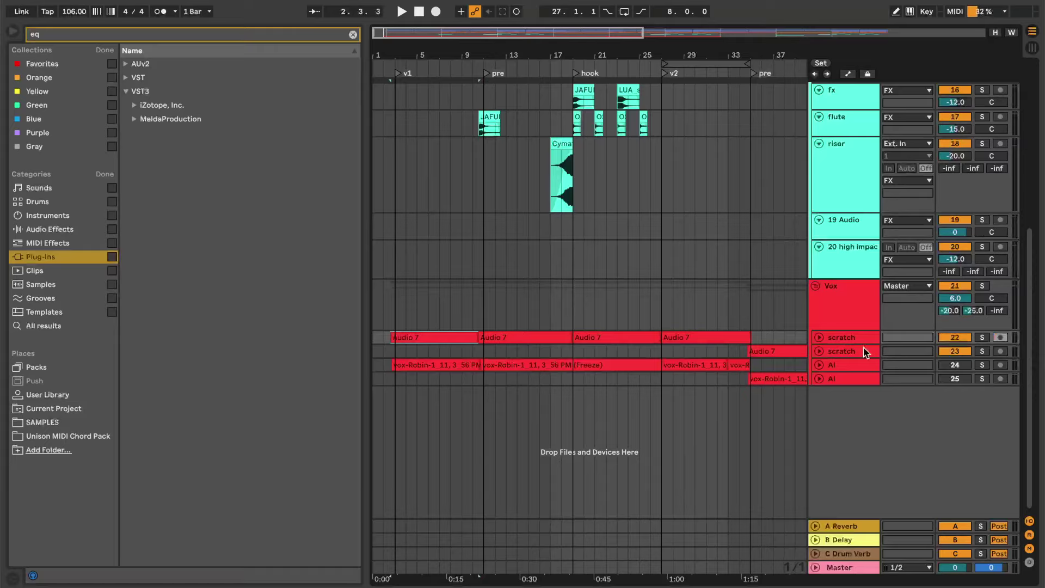
drag(442, 52, 442, 50)
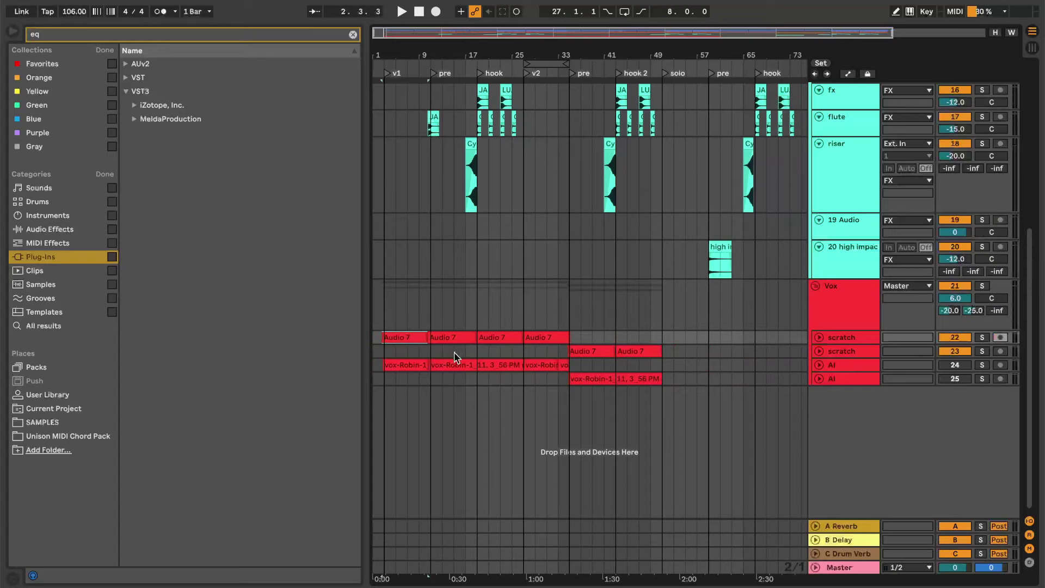
key(space)
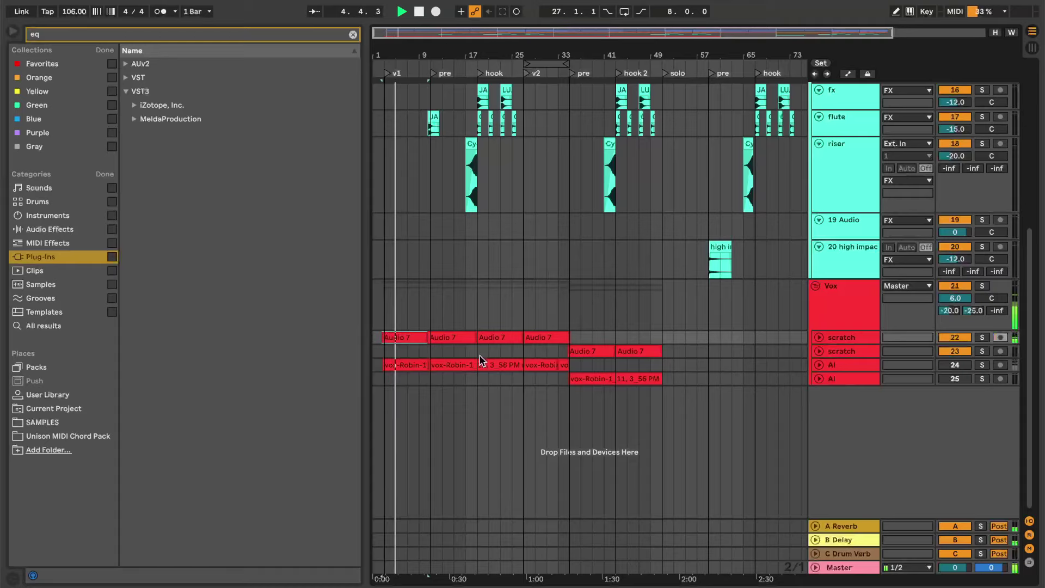
click(956, 337)
click(956, 351)
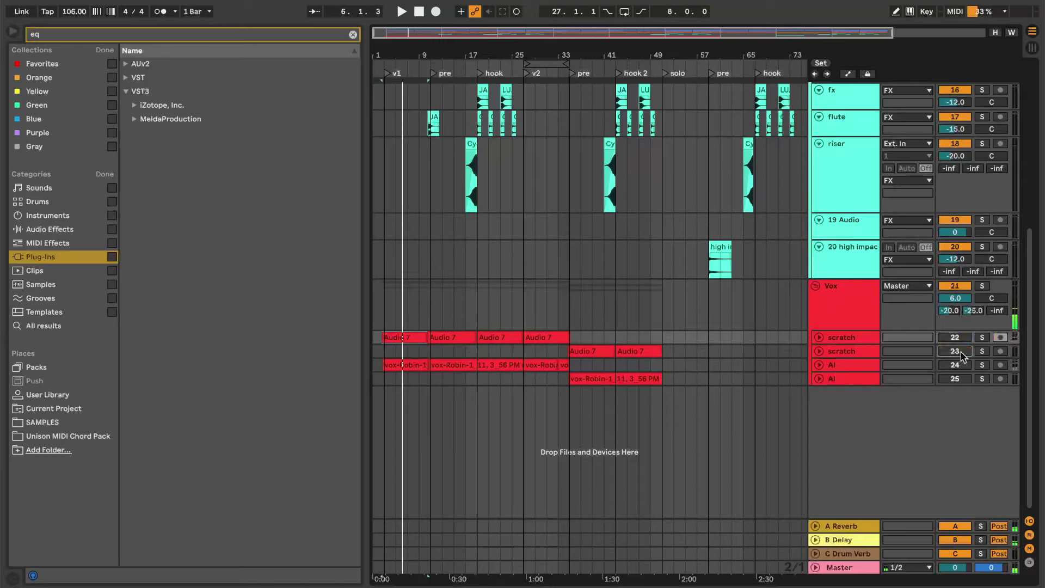
click(956, 364)
click(956, 379)
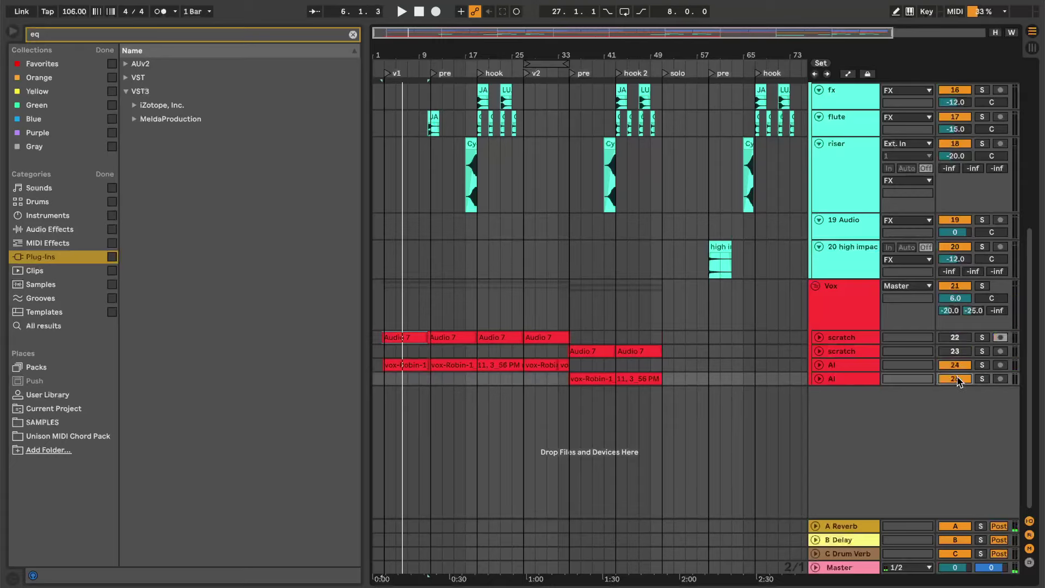
Restart playback from the song start and zoom out to show more bars
key(space)
key(space)
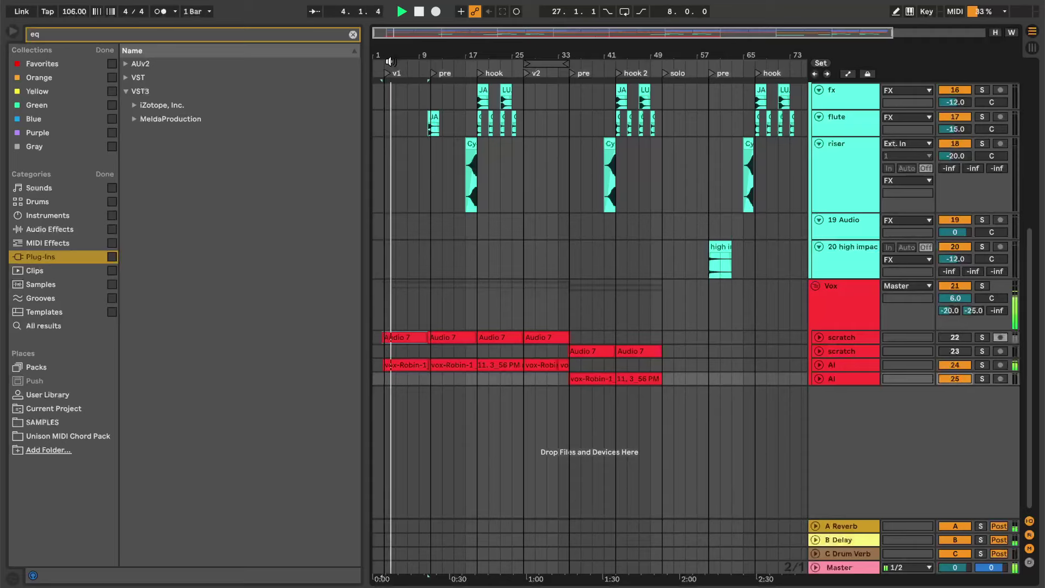
drag(392, 62, 398, 54)
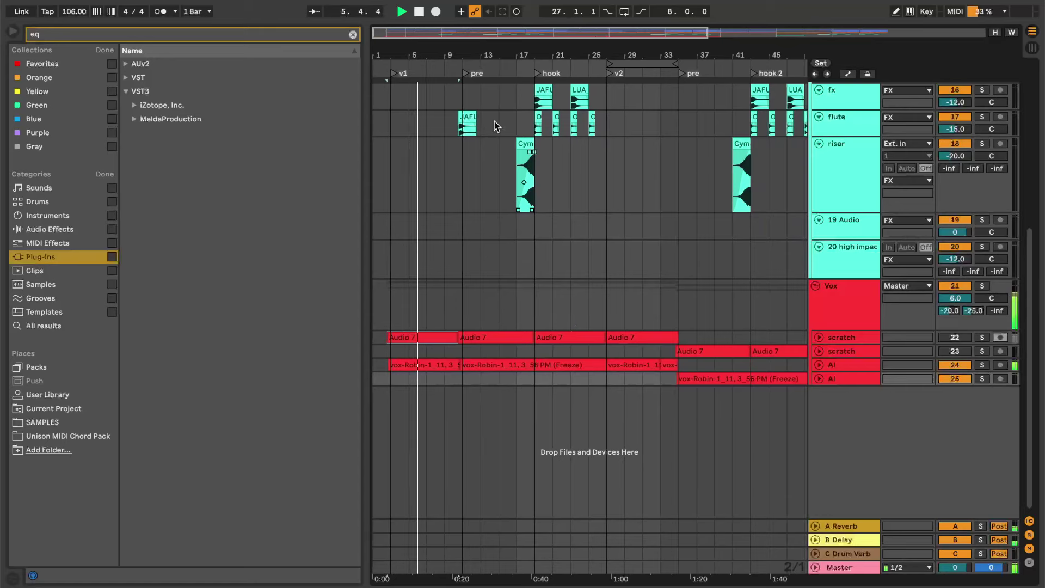
key(minus)
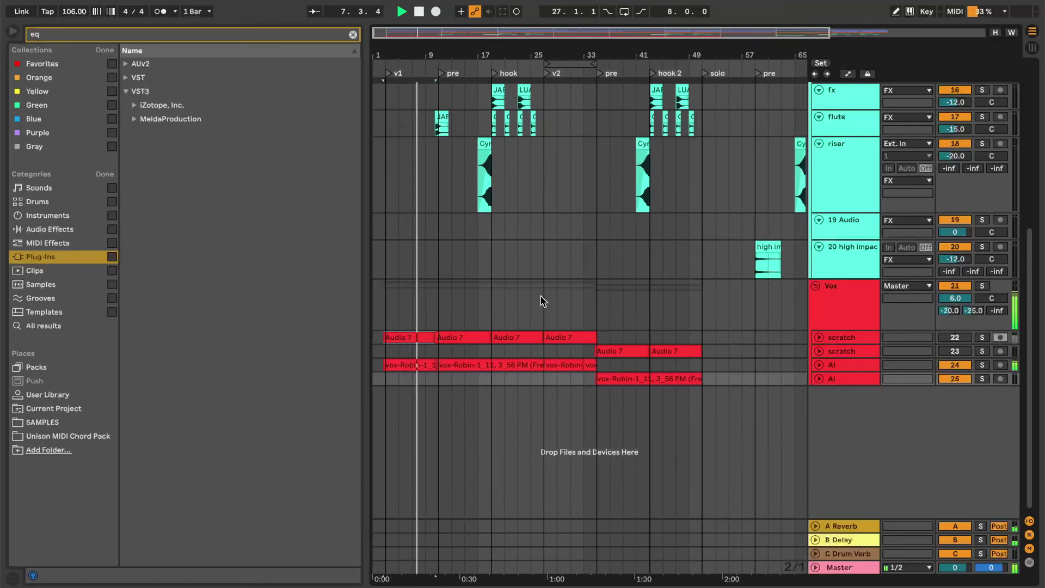
Stop playback and unfold tracks 22–25 to show the scratch and AI vocal waveforms
key(space)
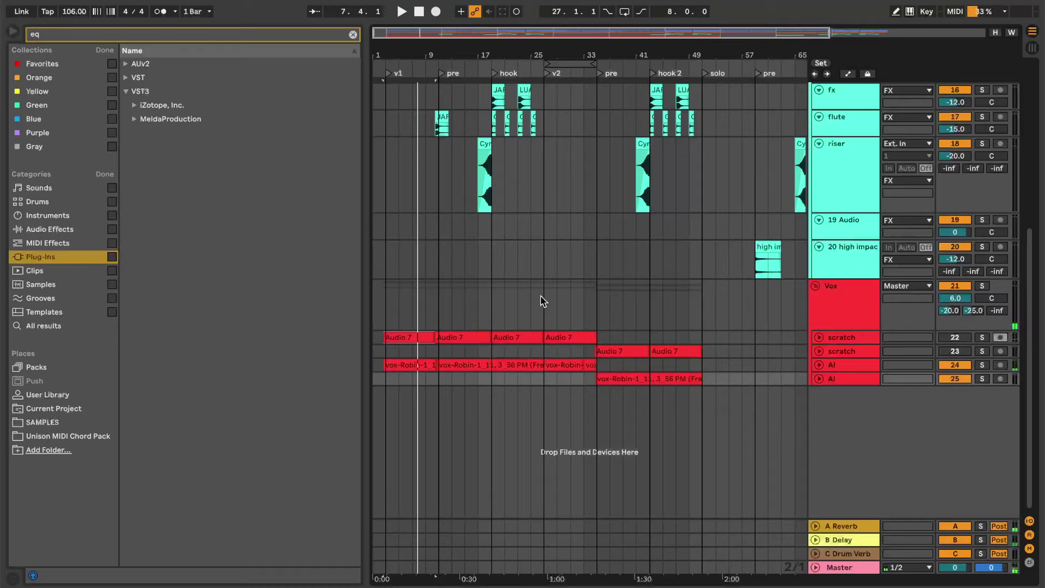
click(830, 365)
click(821, 378)
click(817, 364)
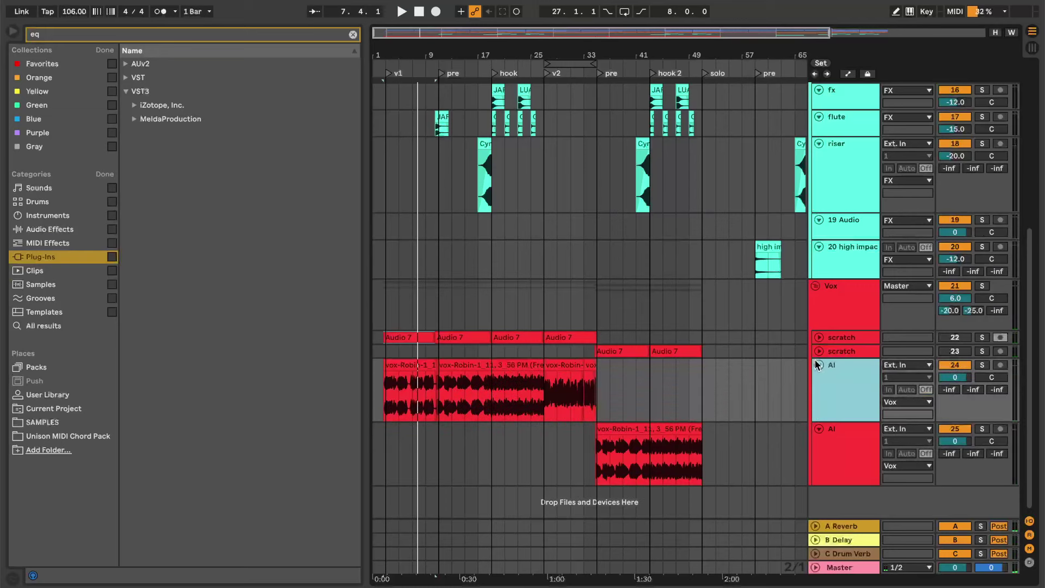
click(819, 352)
click(818, 337)
Select the second scratch take's clips as a range reaching back to bar 1
click(383, 334)
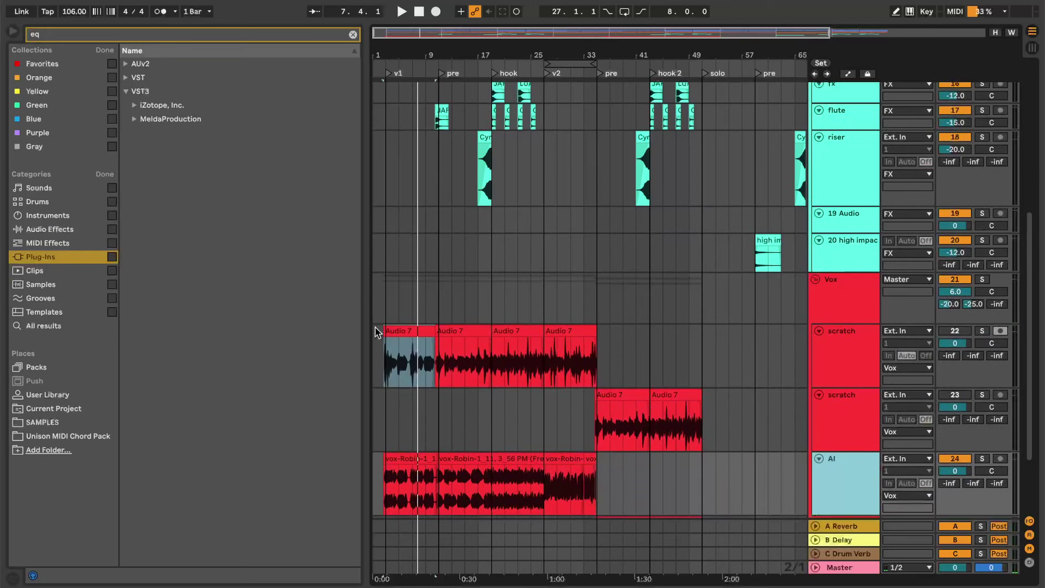
click(620, 393)
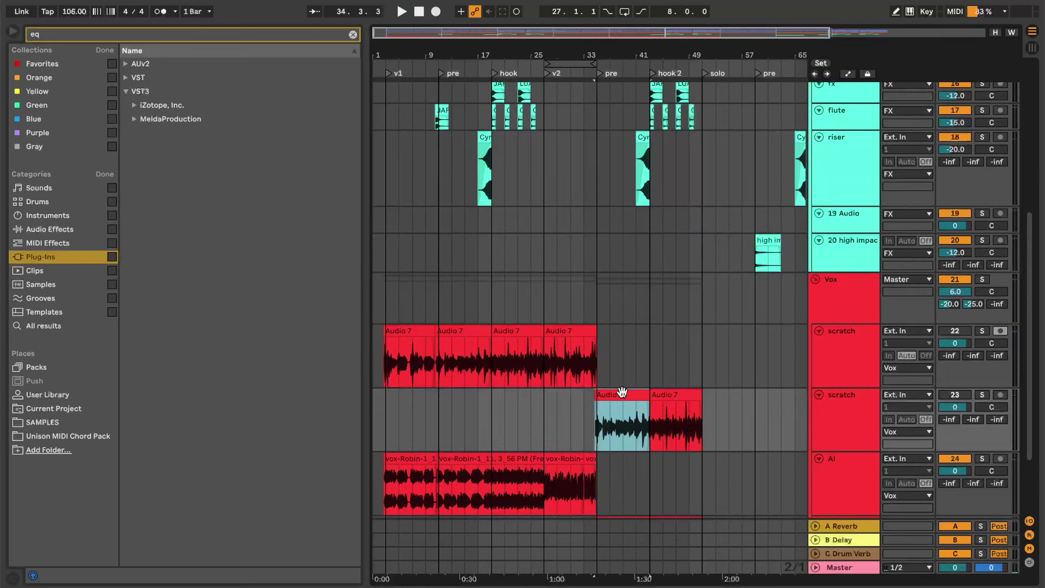
drag(384, 401, 699, 413)
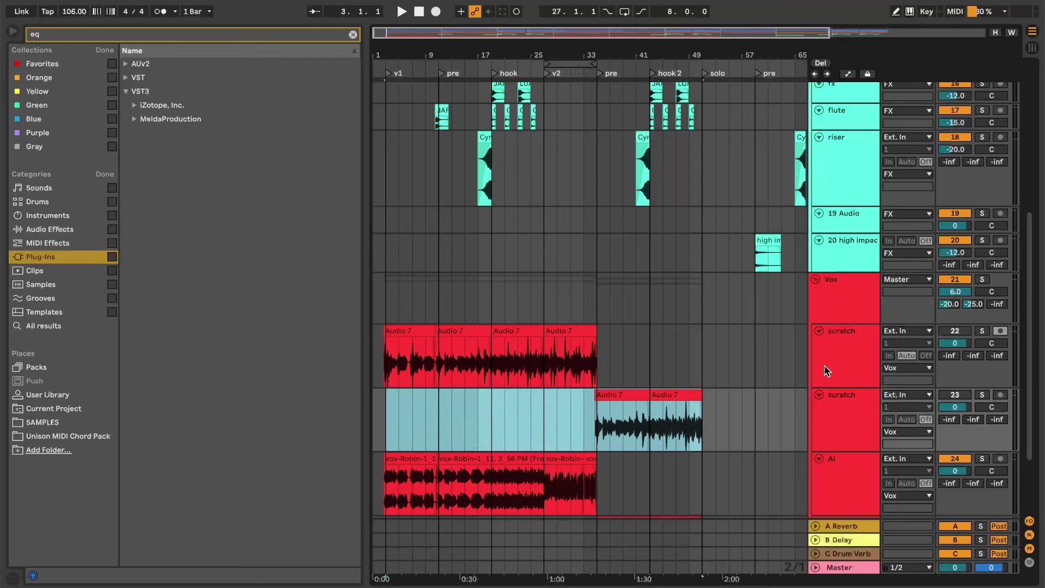
click(840, 419)
click(847, 353)
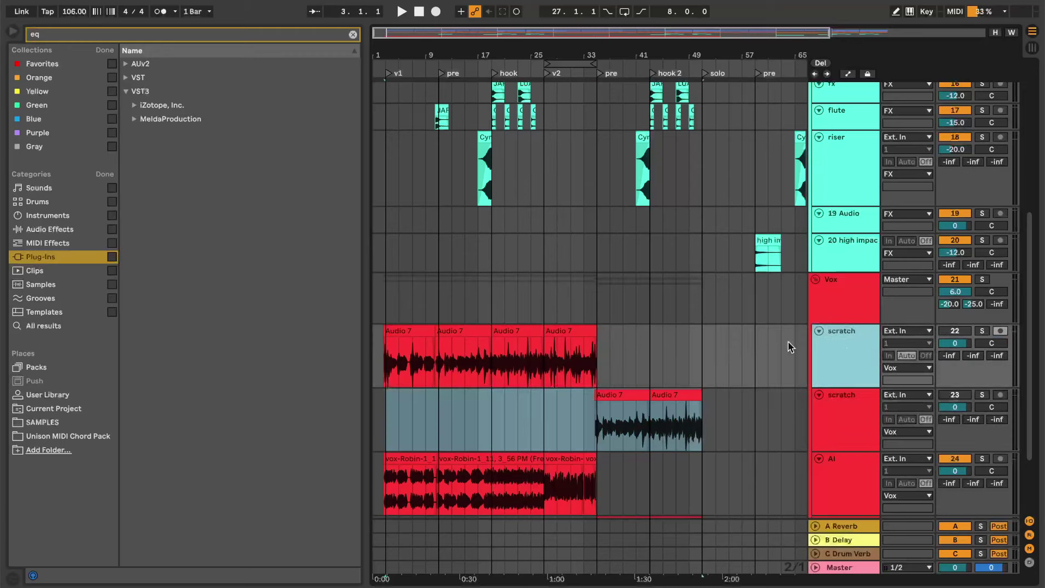
scroll(753, 343, down, 1)
drag(538, 46, 496, 47)
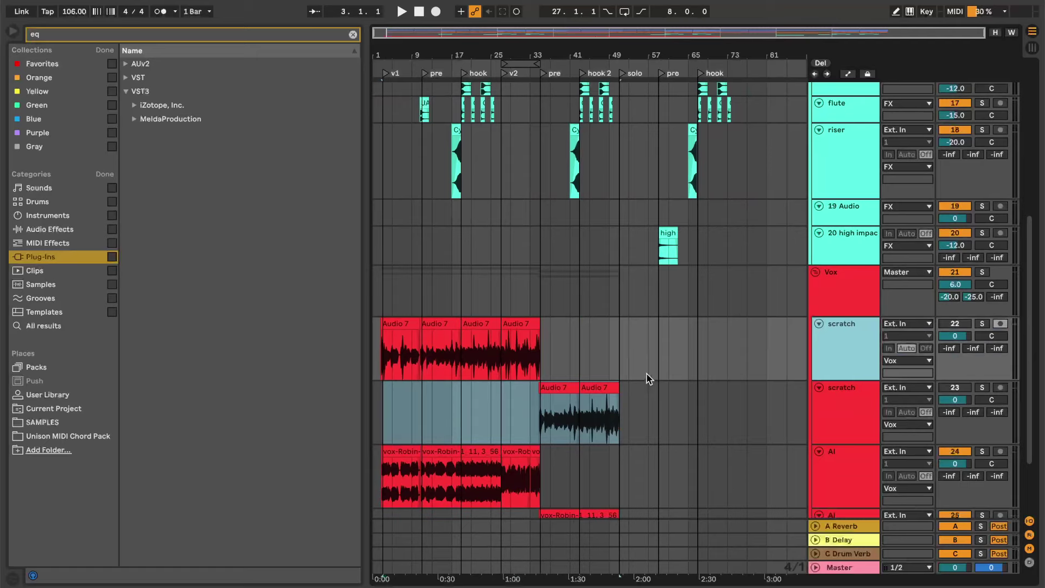
click(602, 391)
click(610, 414)
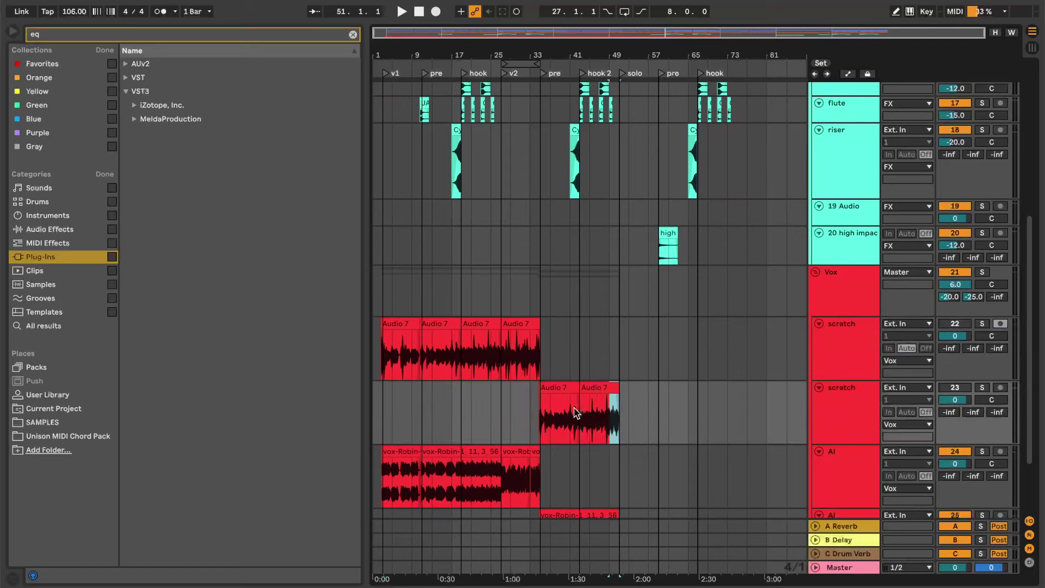
drag(576, 413, 336, 381)
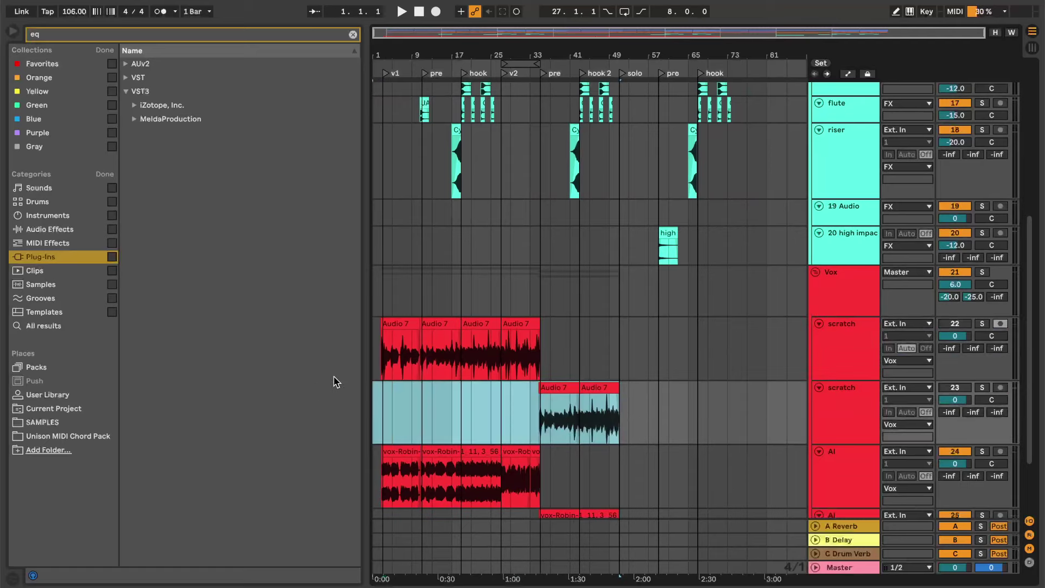
Solo the Vox group, reselect the whole second scratch take, and open then close Export Audio/Video
click(982, 272)
drag(627, 417, 373, 419)
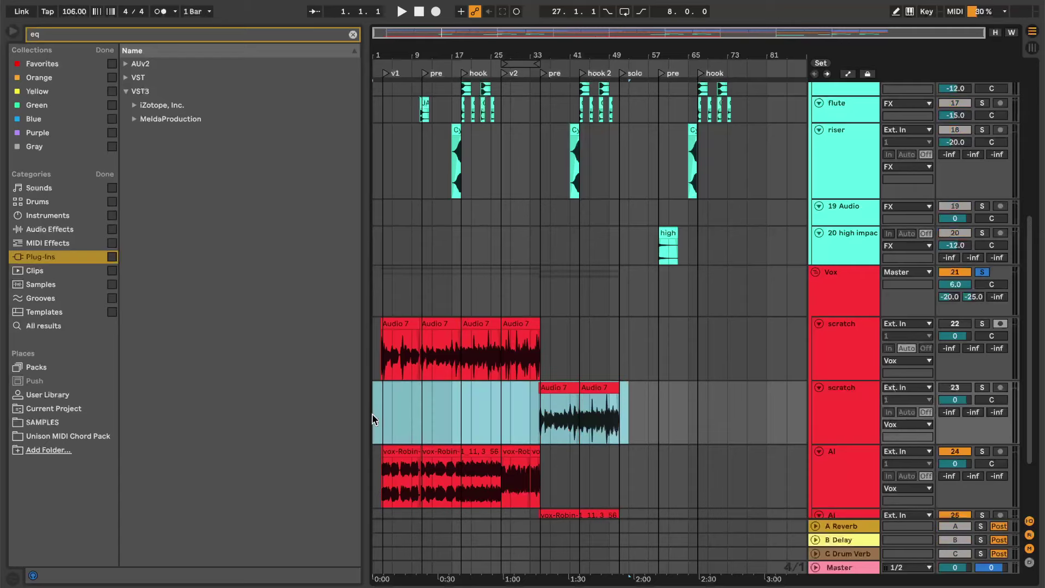
key(super+shift+r)
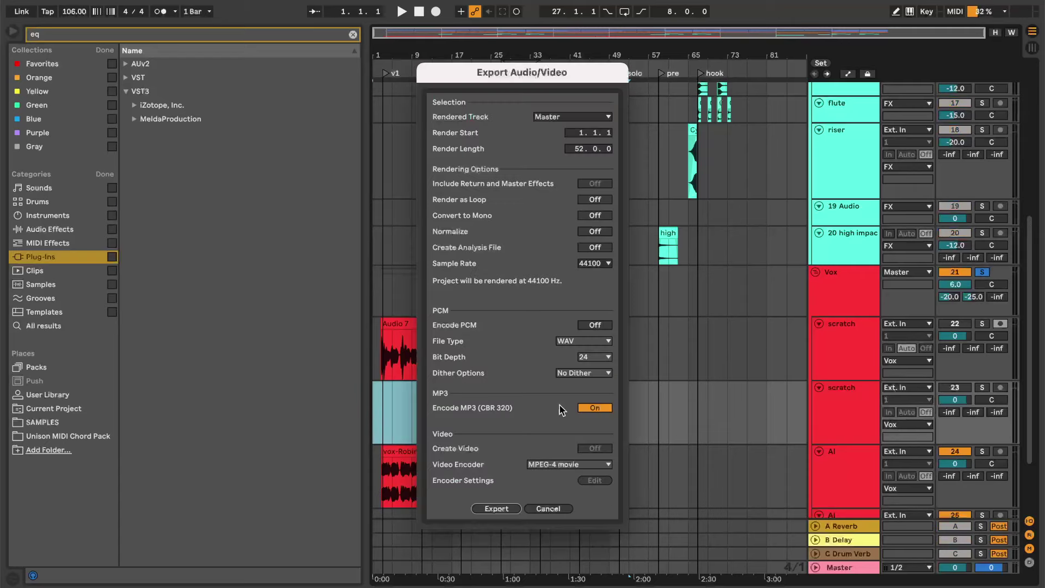
click(547, 508)
Switch to Chrome on audimee.com/create and scroll back to the top of the page
mouse_move(499, 574)
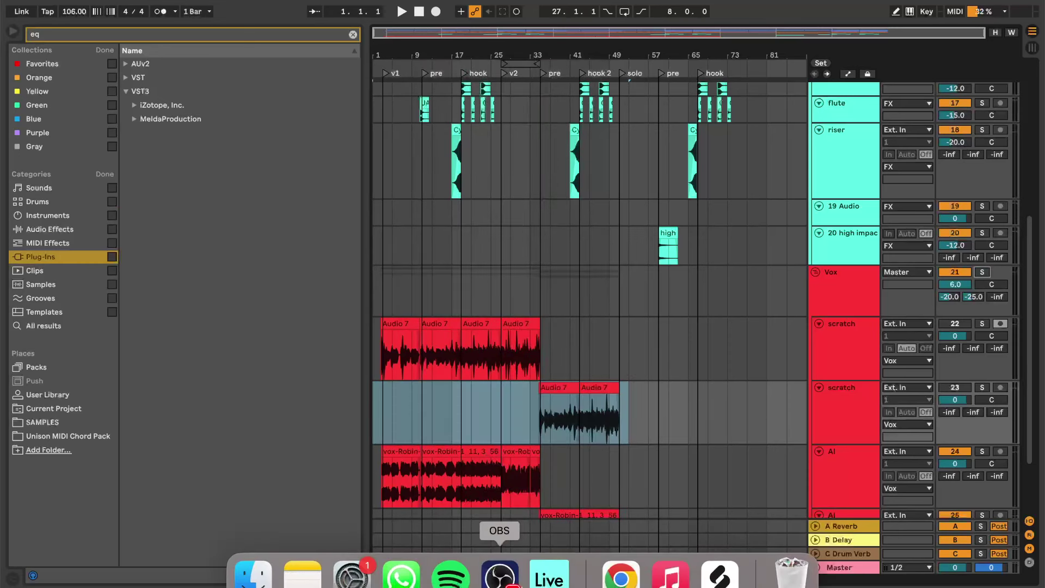
click(621, 574)
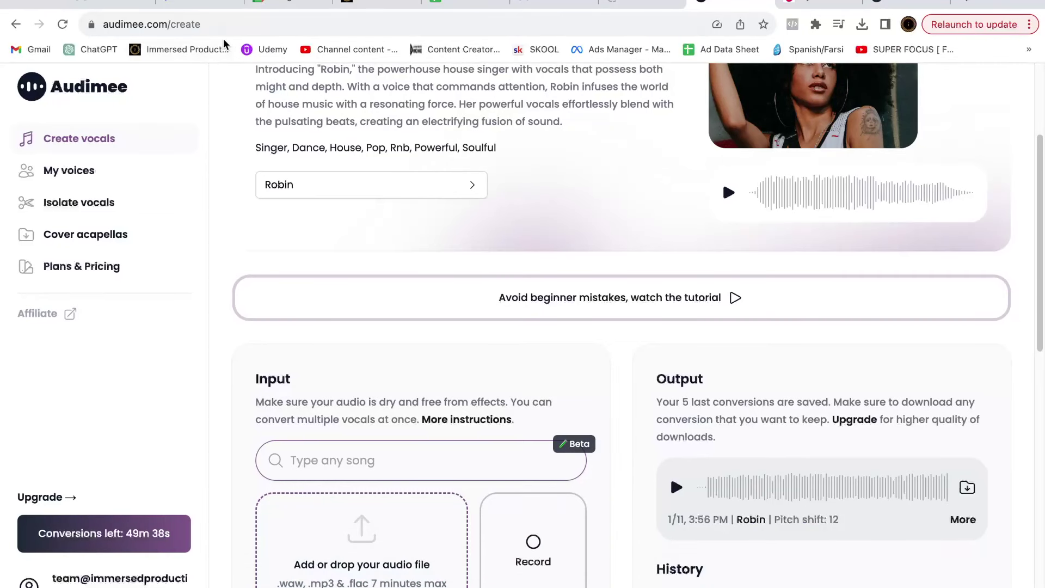
click(179, 24)
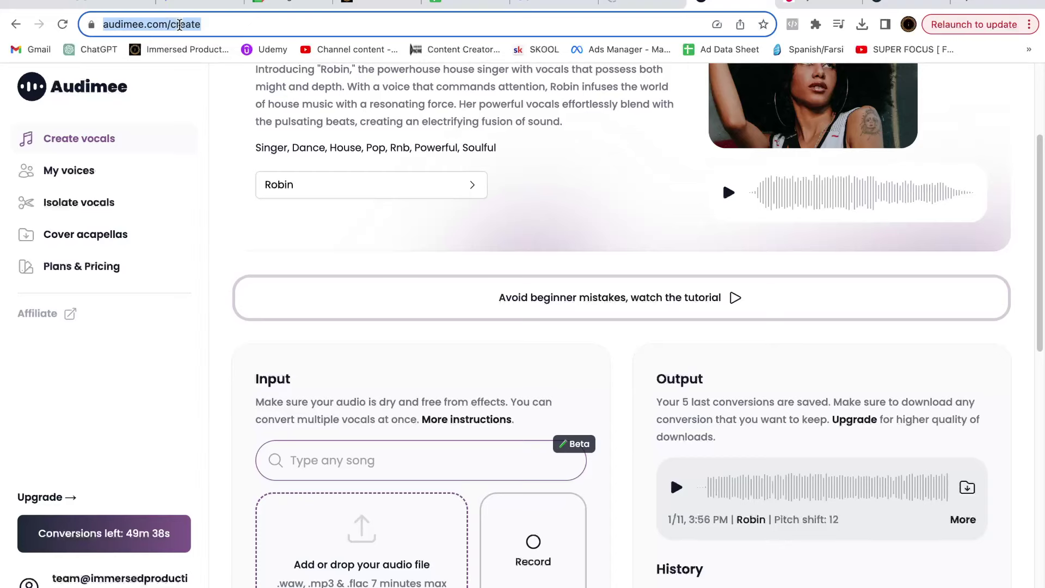
scroll(518, 154, down, 3)
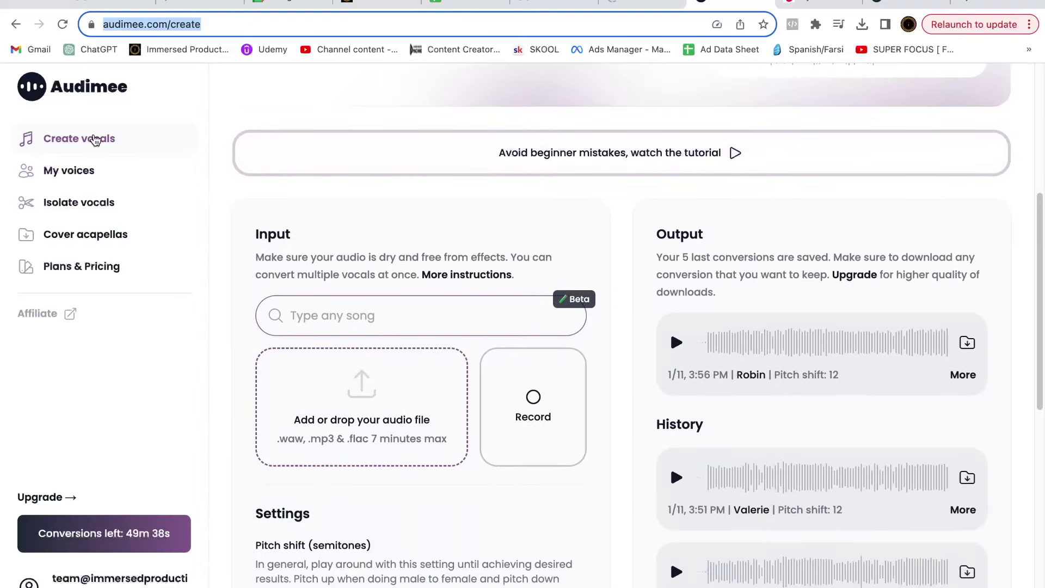
scroll(599, 250, up, 5)
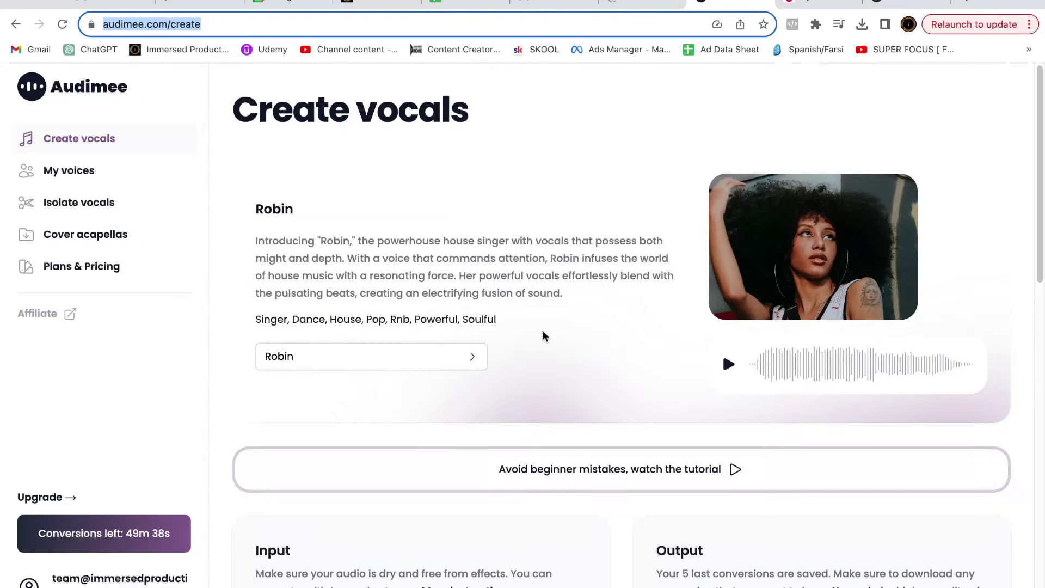
Browse the Select AI artist list and close it with Robin kept as the voice
click(450, 357)
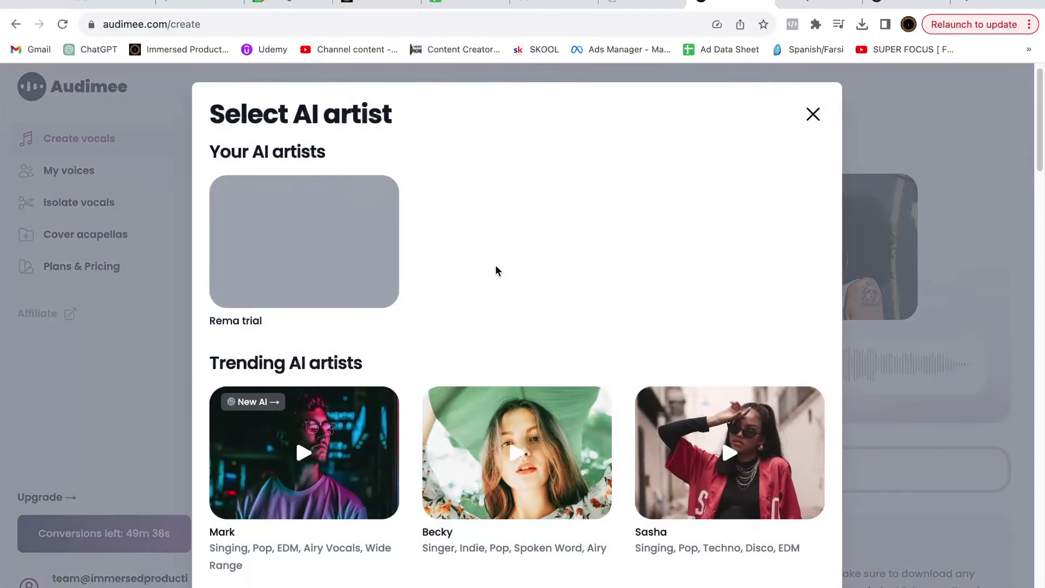
scroll(501, 280, down, 12)
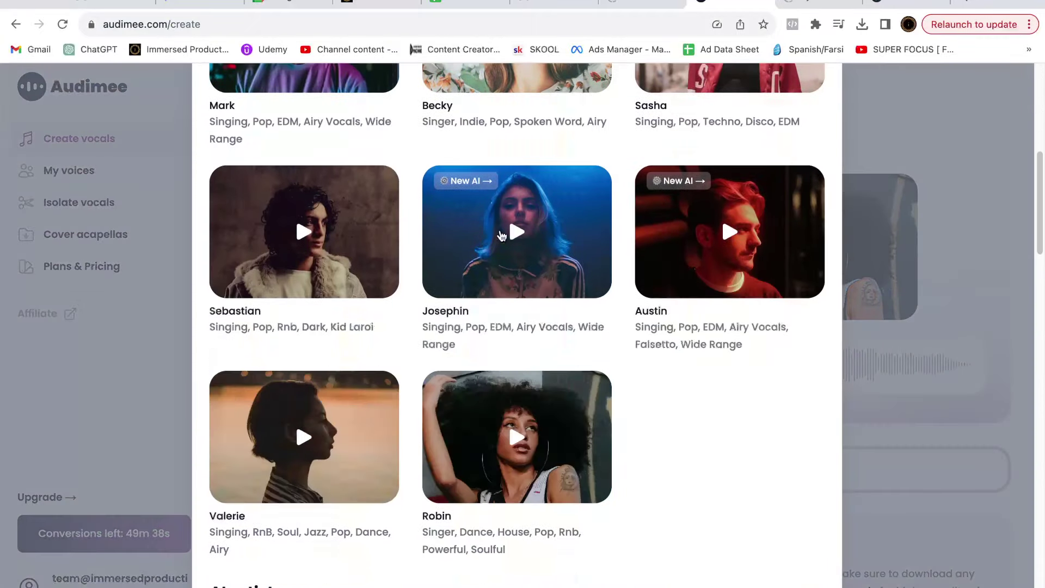
scroll(544, 213, down, 15)
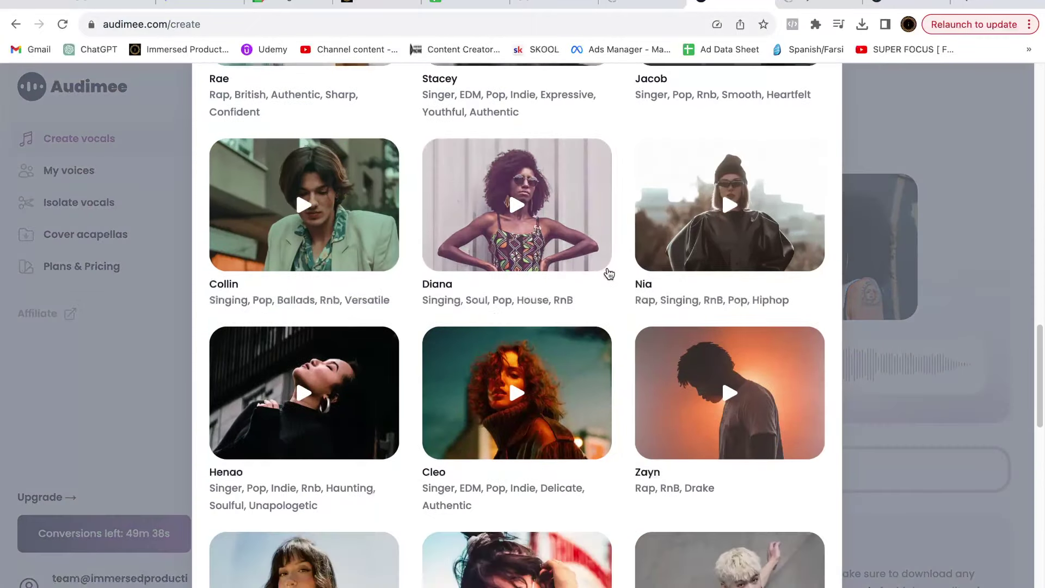
scroll(554, 272, down, 15)
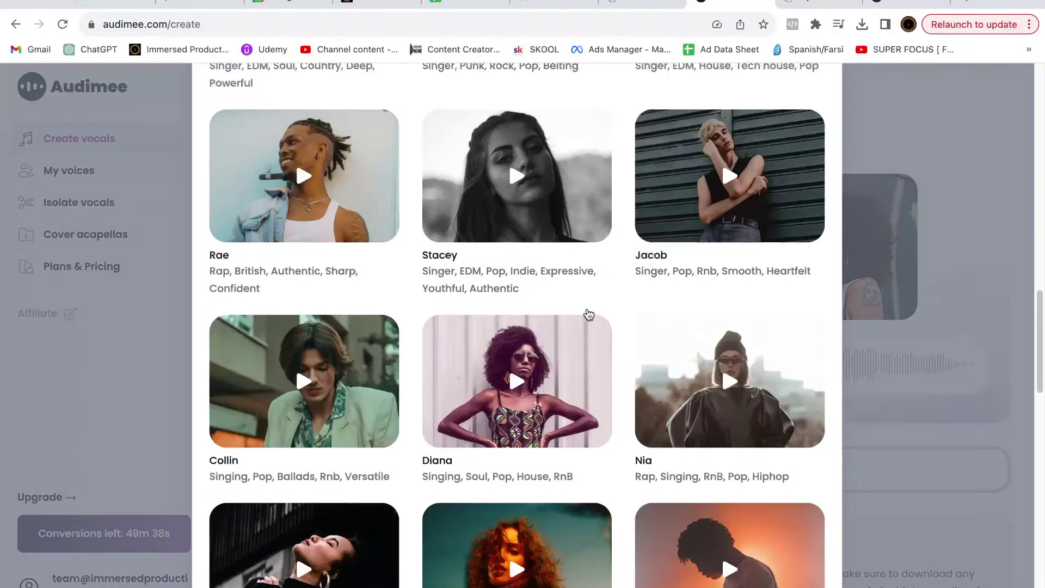
scroll(589, 314, up, 20)
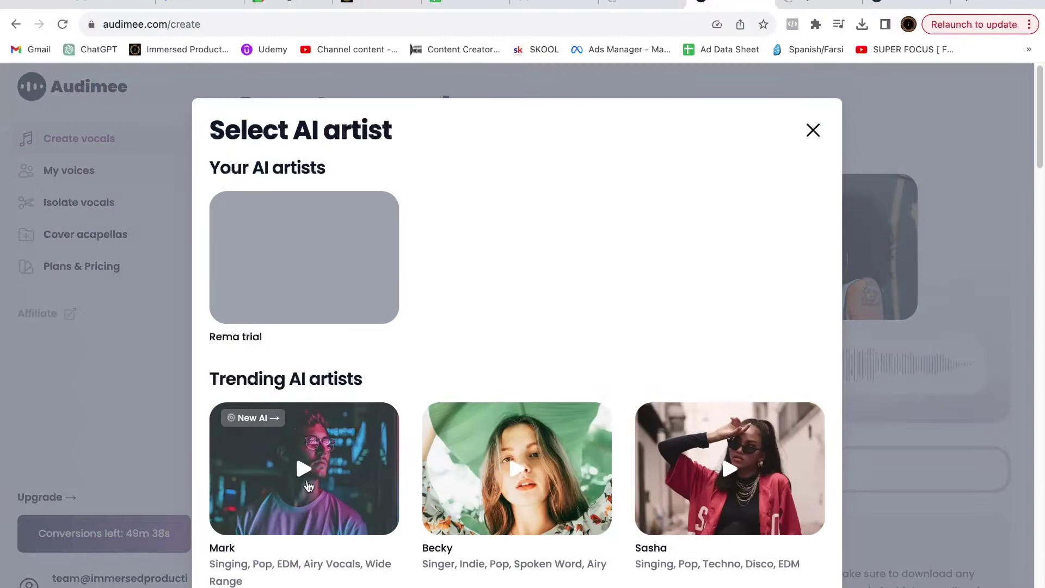
click(811, 131)
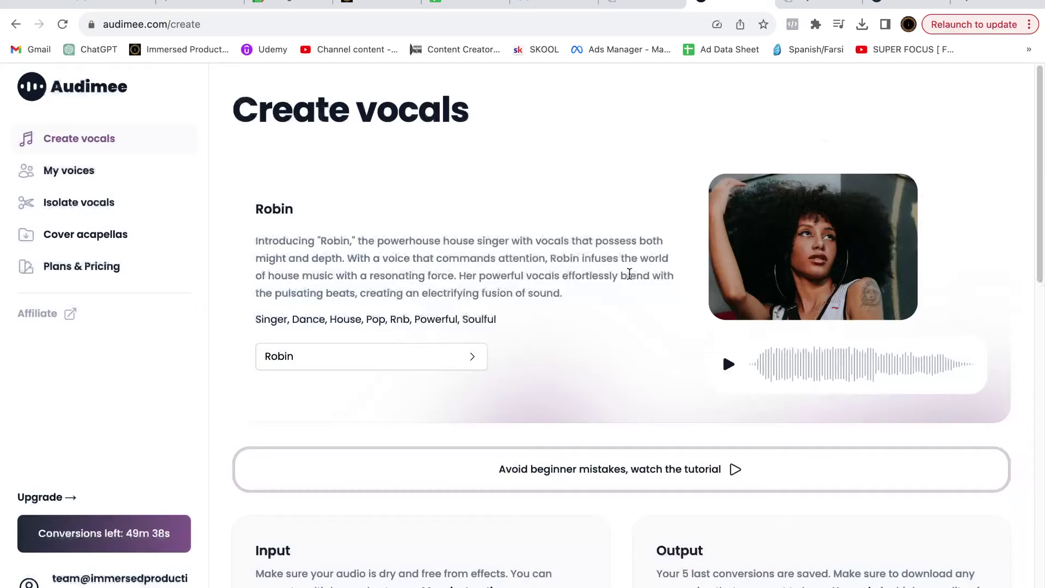
Play and stop Robin's voice sample, then scroll down to the Input and Output sections
click(726, 366)
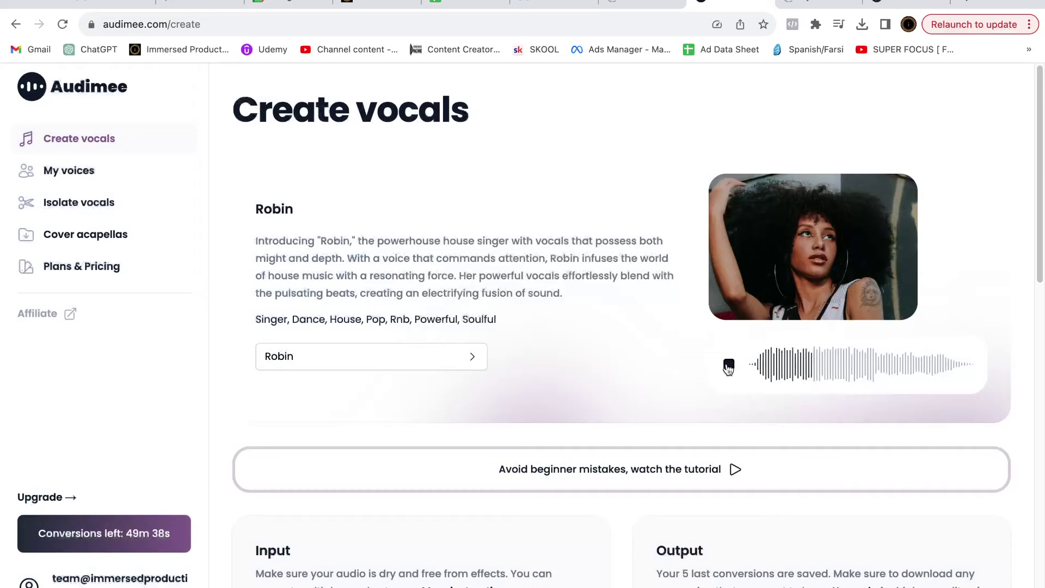
click(728, 365)
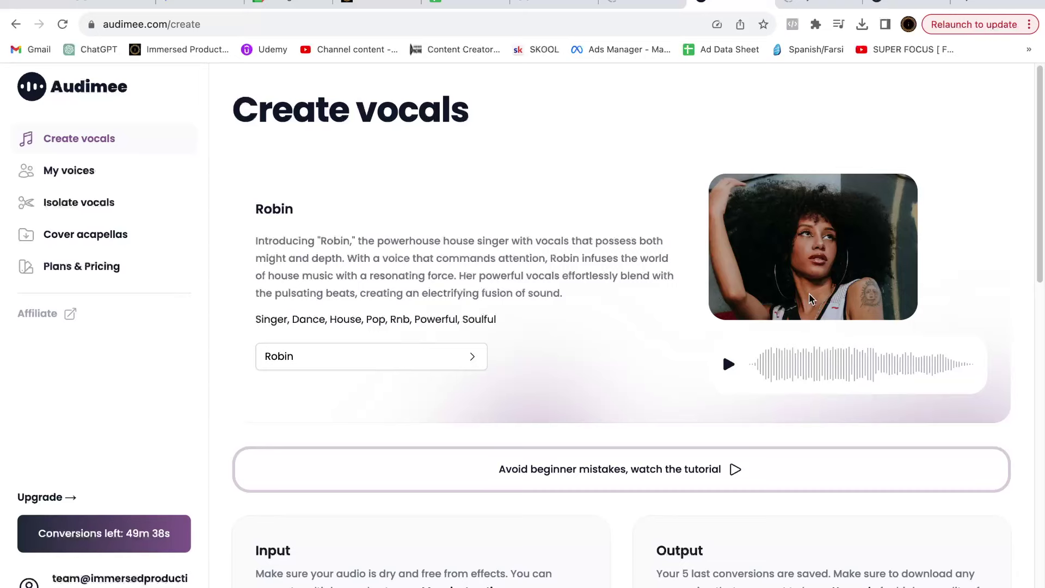
scroll(617, 281, down, 1)
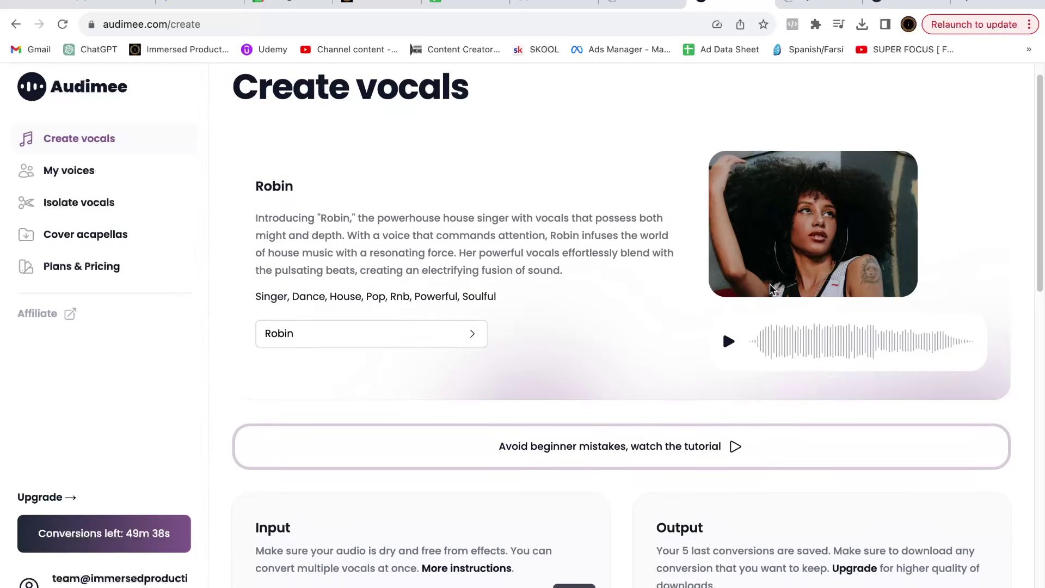
scroll(626, 299, down, 3)
scroll(620, 304, down, 5)
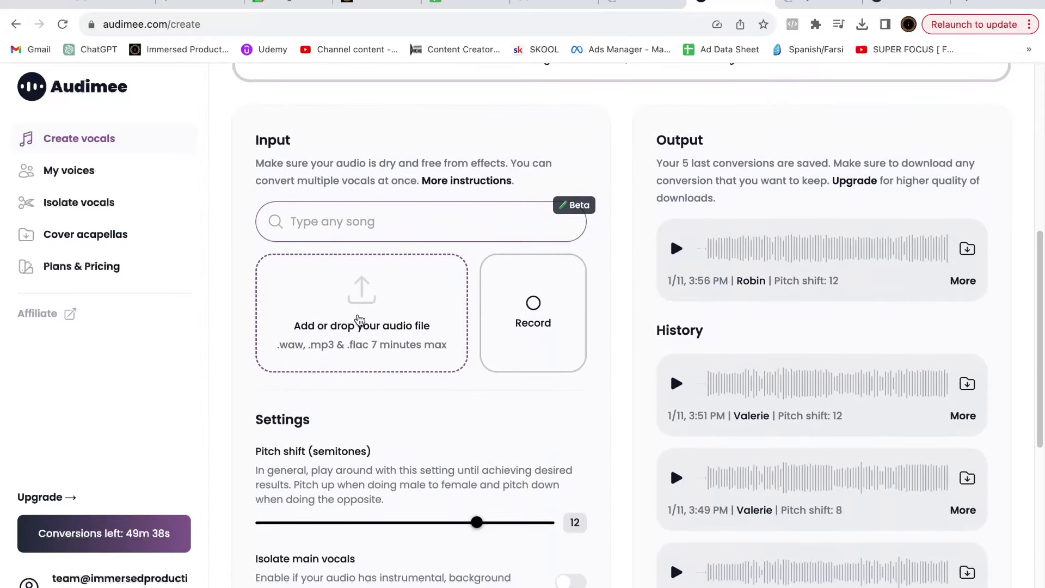
click(360, 321)
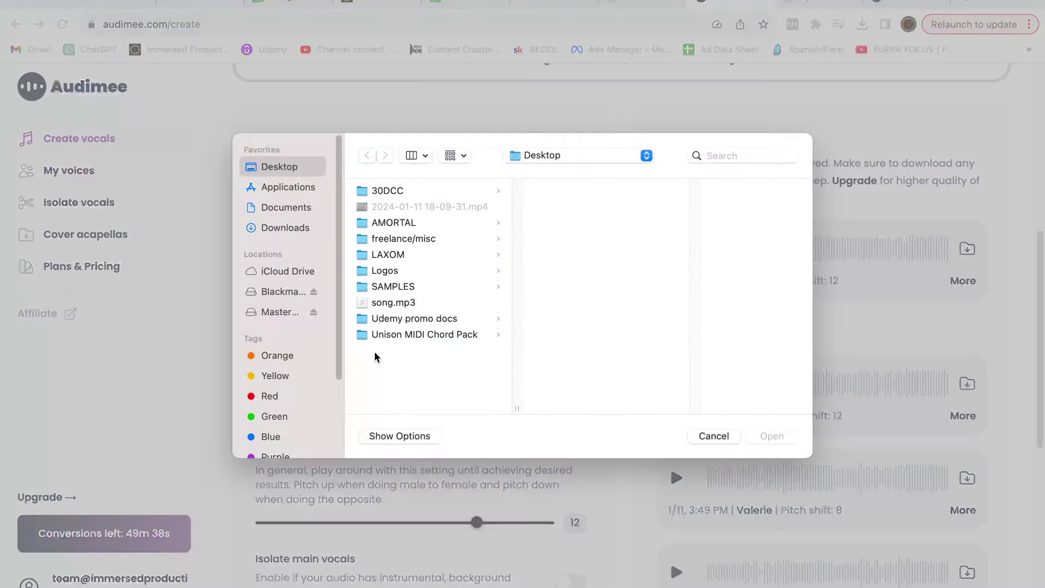
click(399, 304)
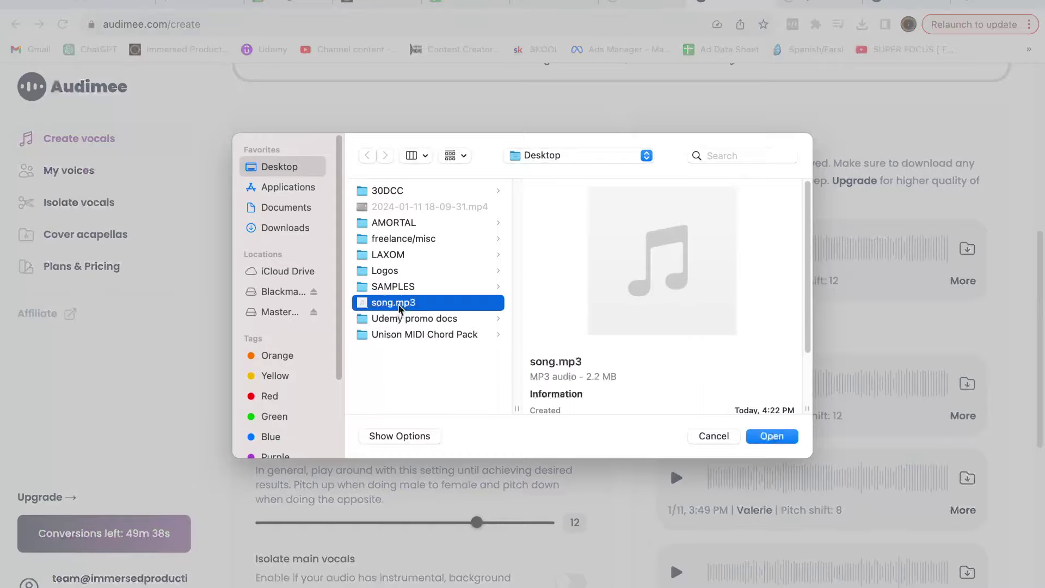
click(713, 436)
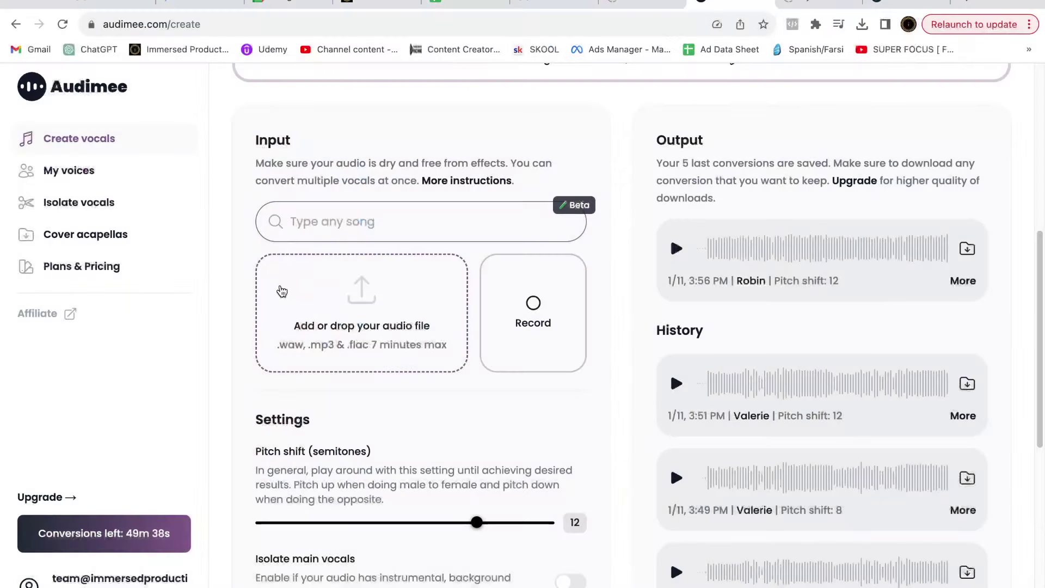
scroll(498, 256, down, 5)
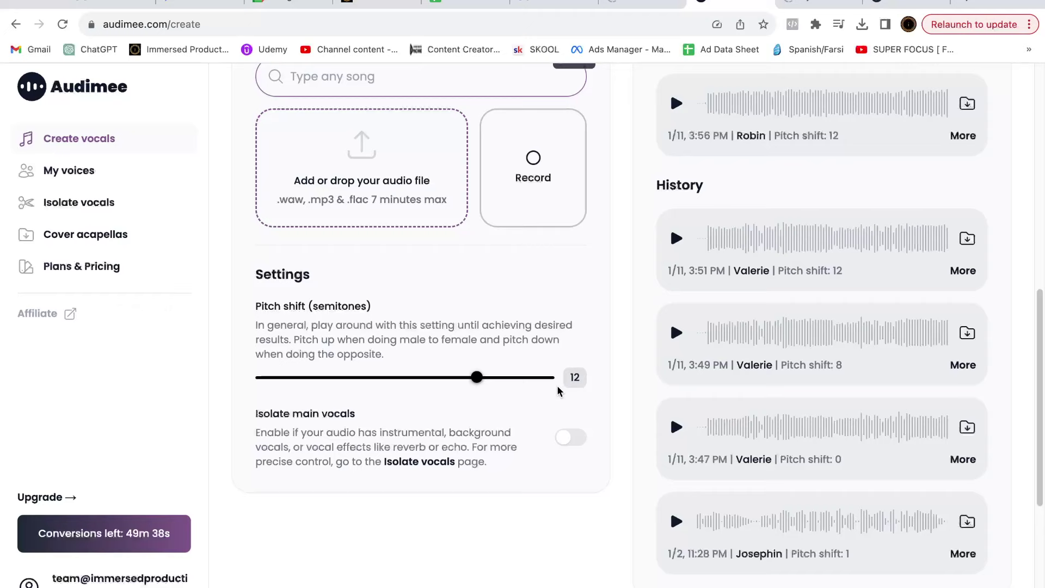
scroll(555, 389, up, 6)
scroll(493, 447, down, 5)
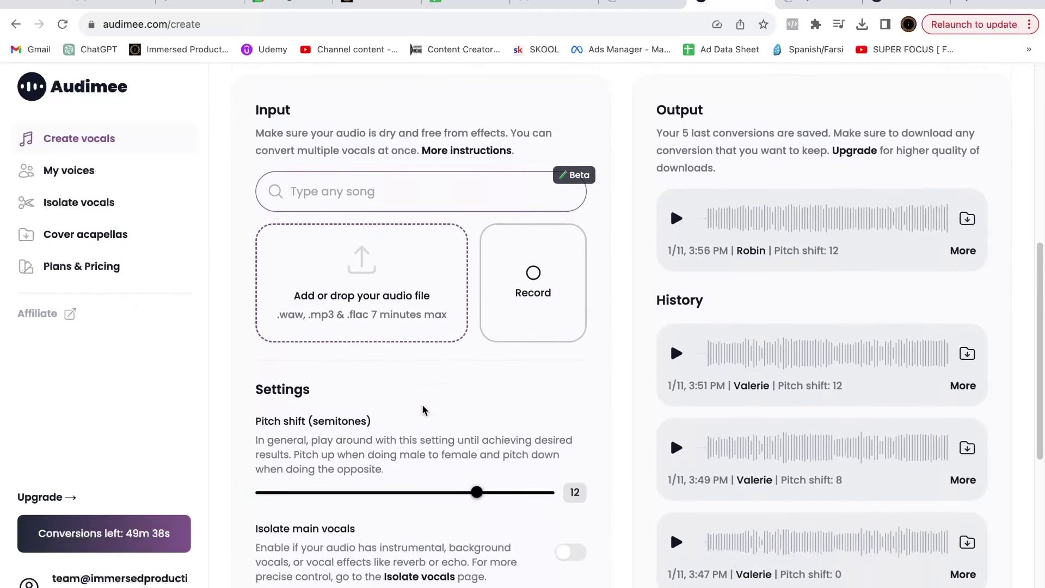
scroll(619, 226, up, 2)
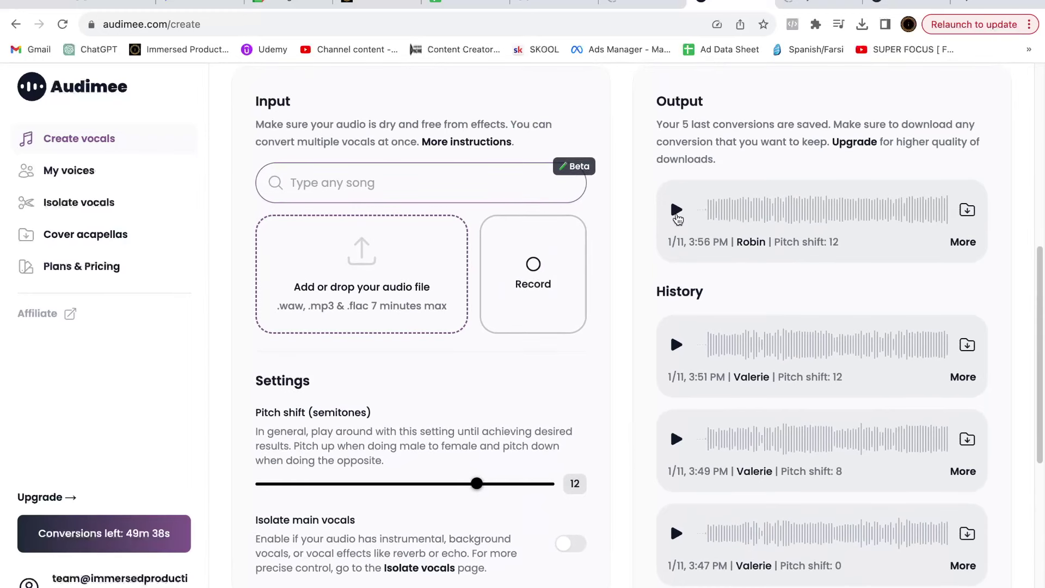
click(677, 211)
scroll(679, 215, up, 1)
click(677, 239)
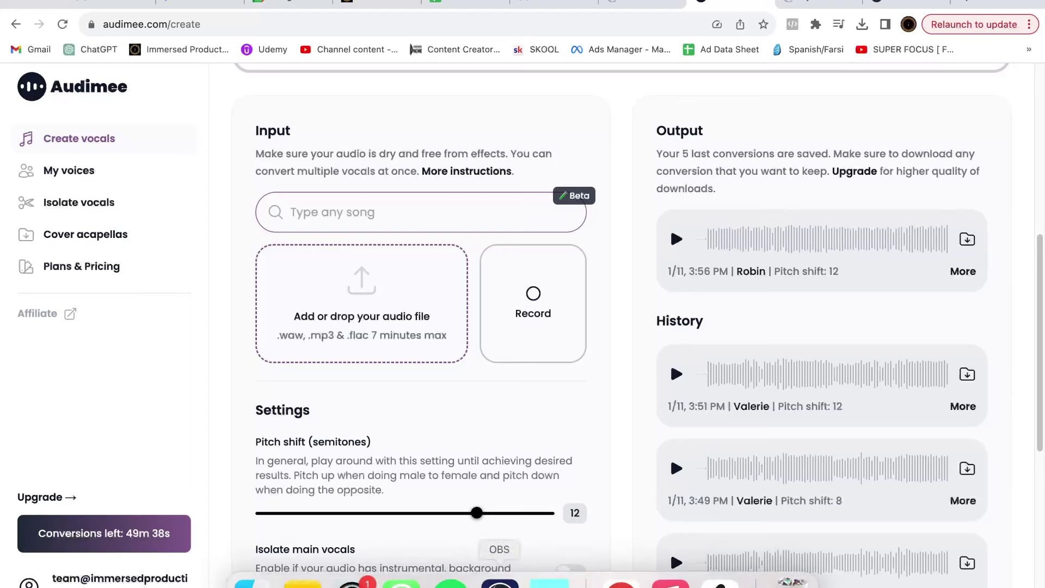
Return to Ableton Live, select the AI track and Vox group, and show the Vox effect chain
click(547, 568)
scroll(622, 396, down, 5)
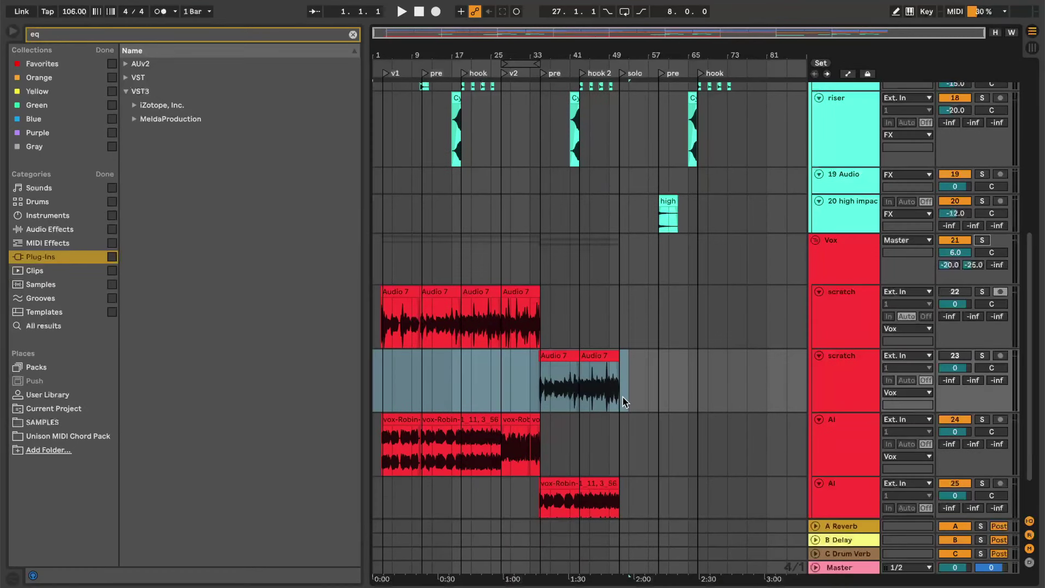
click(404, 378)
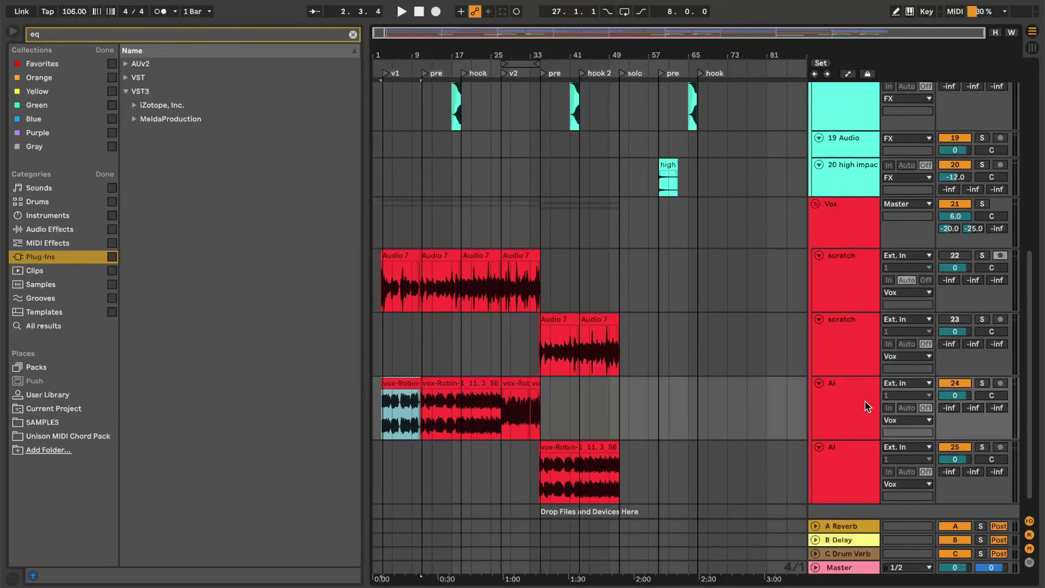
click(851, 406)
scroll(851, 406, down, 1)
click(840, 235)
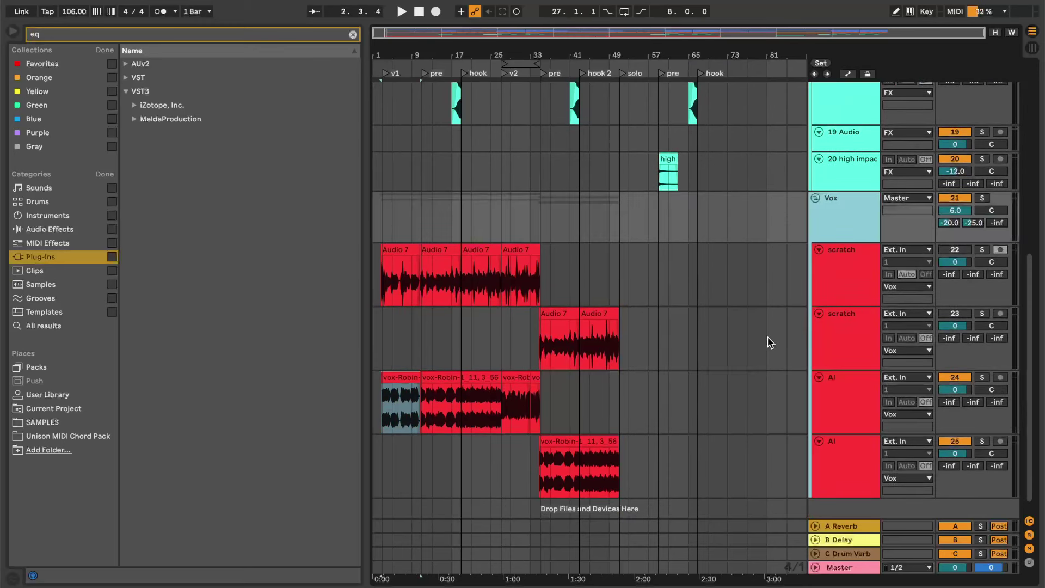
key(shift+Tab)
key(shift+Tab)
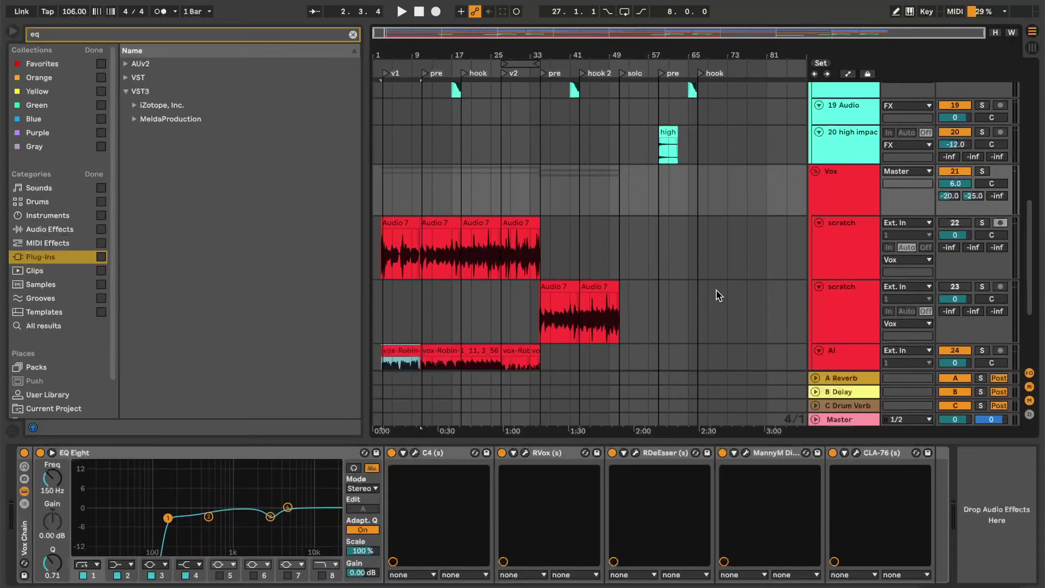
click(838, 255)
Select the two vox-Robin clips and play the arrangement from bar 19
scroll(555, 302, down, 5)
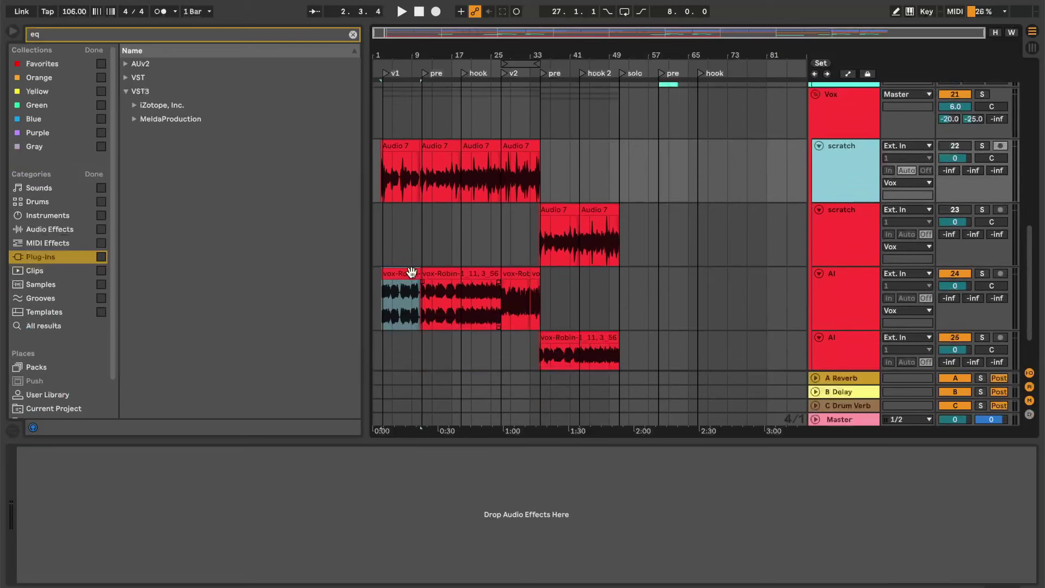
click(411, 273)
click(471, 275)
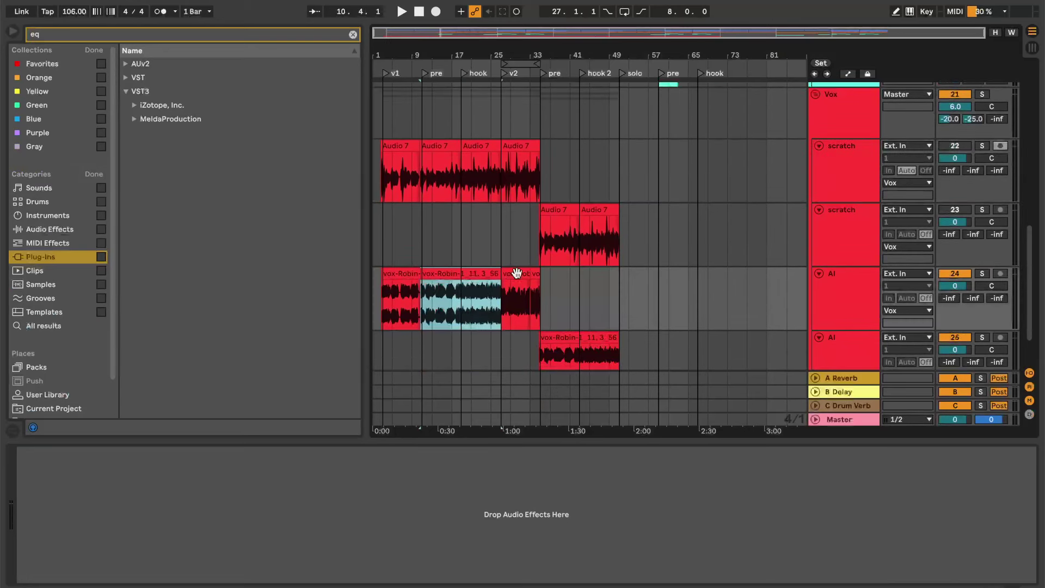
click(460, 306)
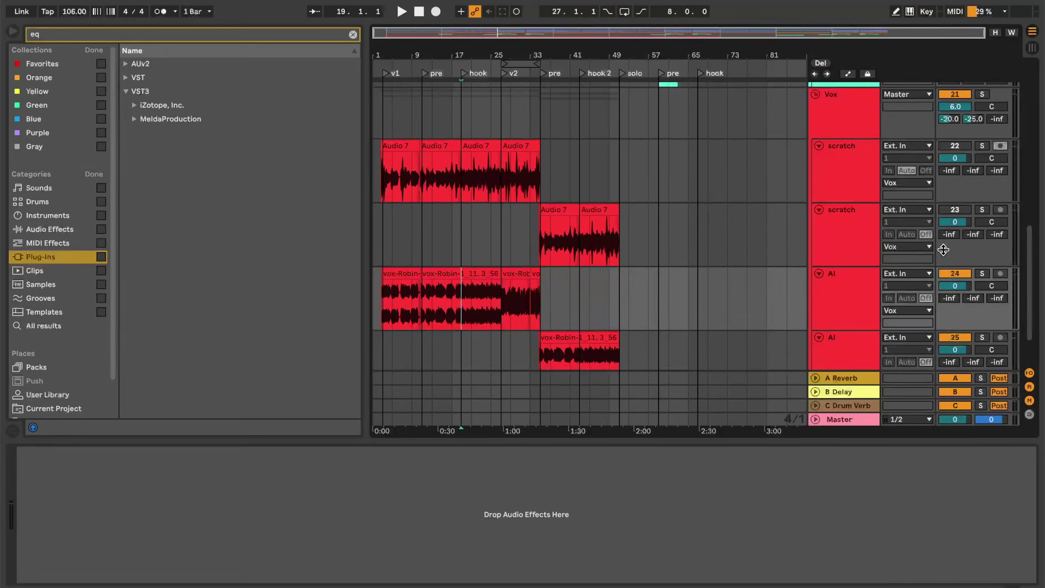
scroll(774, 233, down, 1)
key(space)
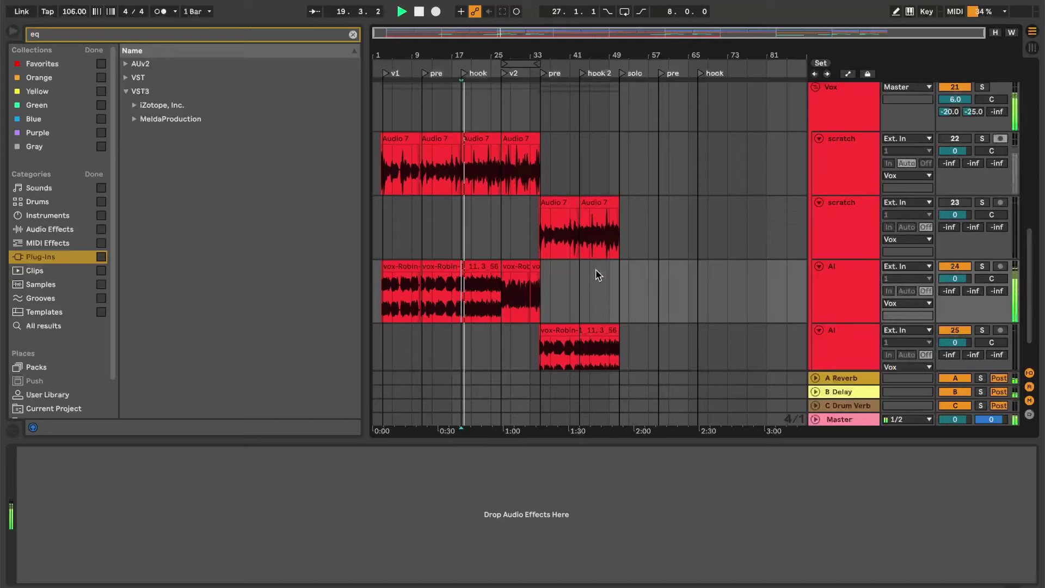
click(434, 270)
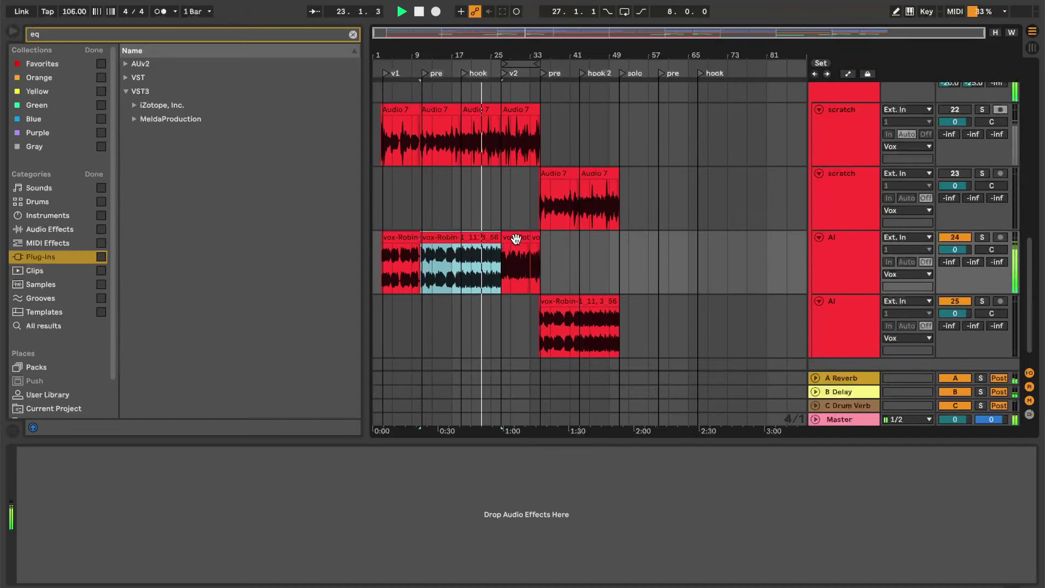
click(516, 238)
key(space)
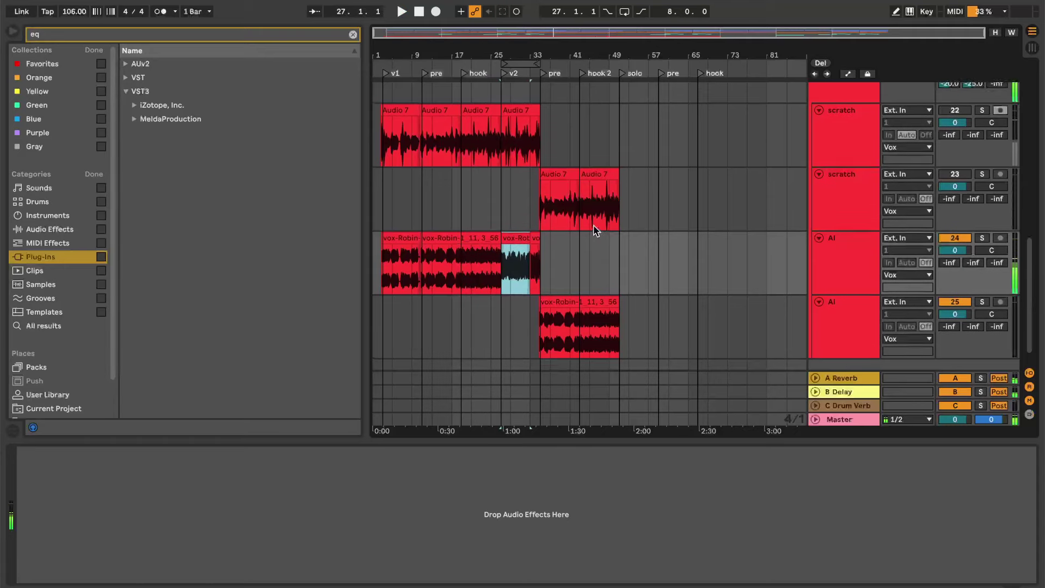
scroll(596, 230, up, 1)
click(955, 115)
click(954, 179)
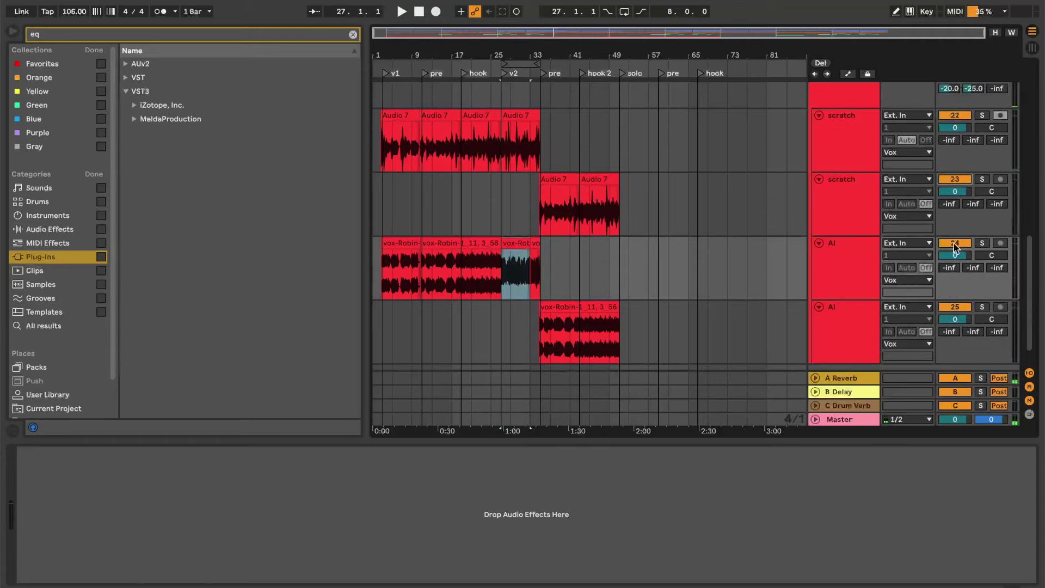
click(954, 244)
click(953, 308)
key(space)
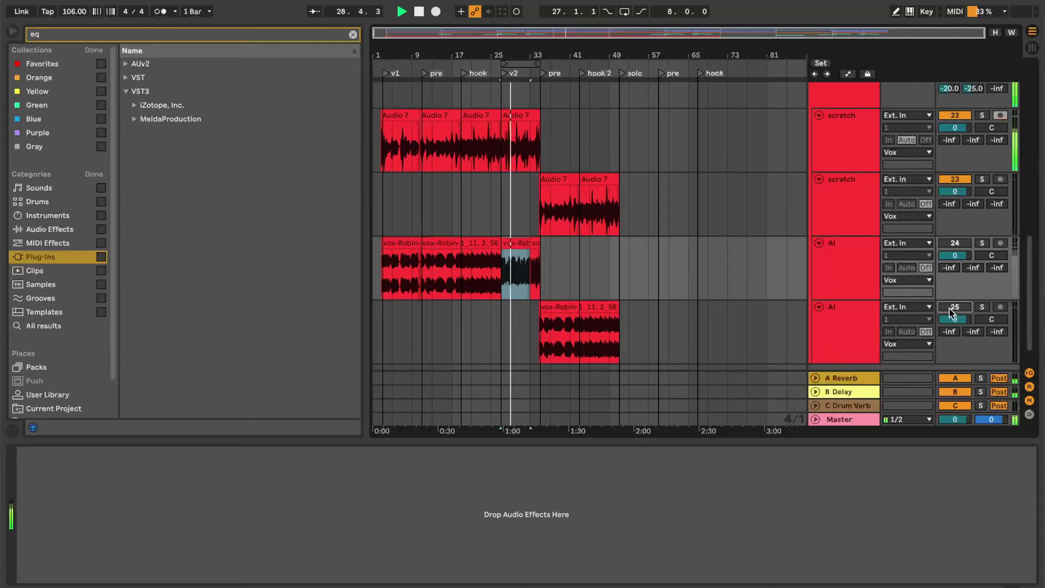
key(space)
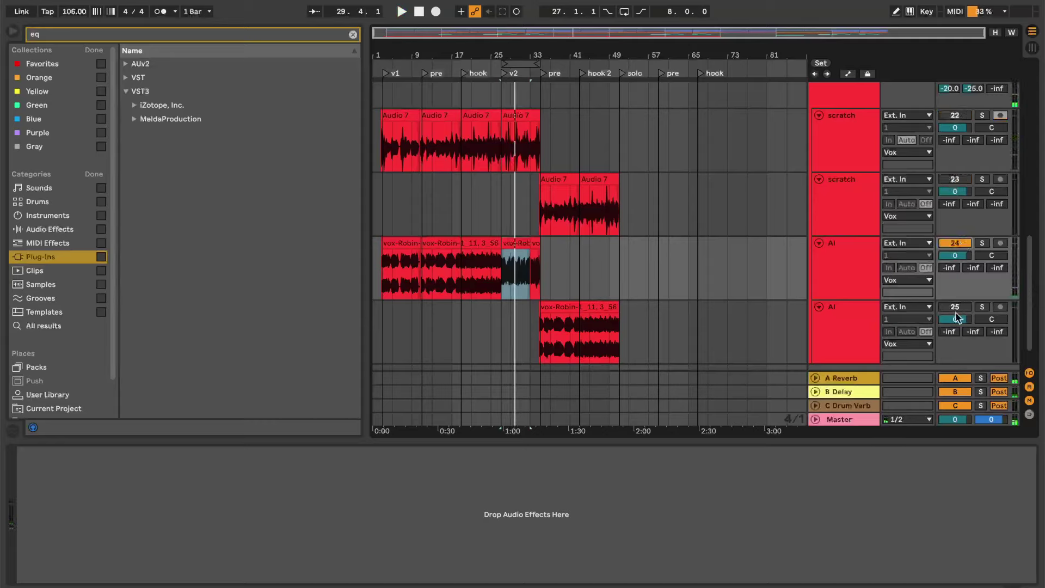
key(space)
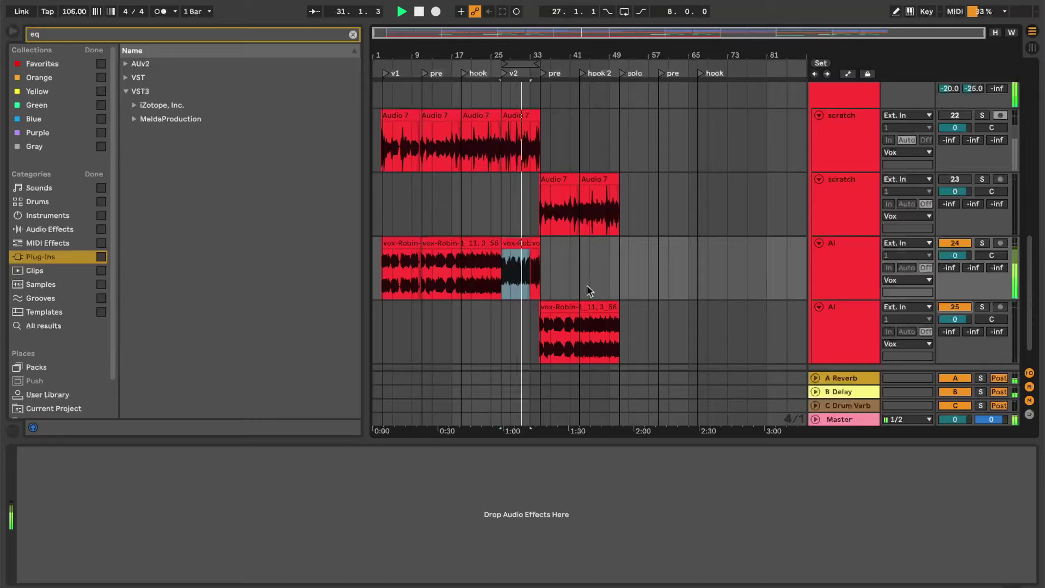
key(space)
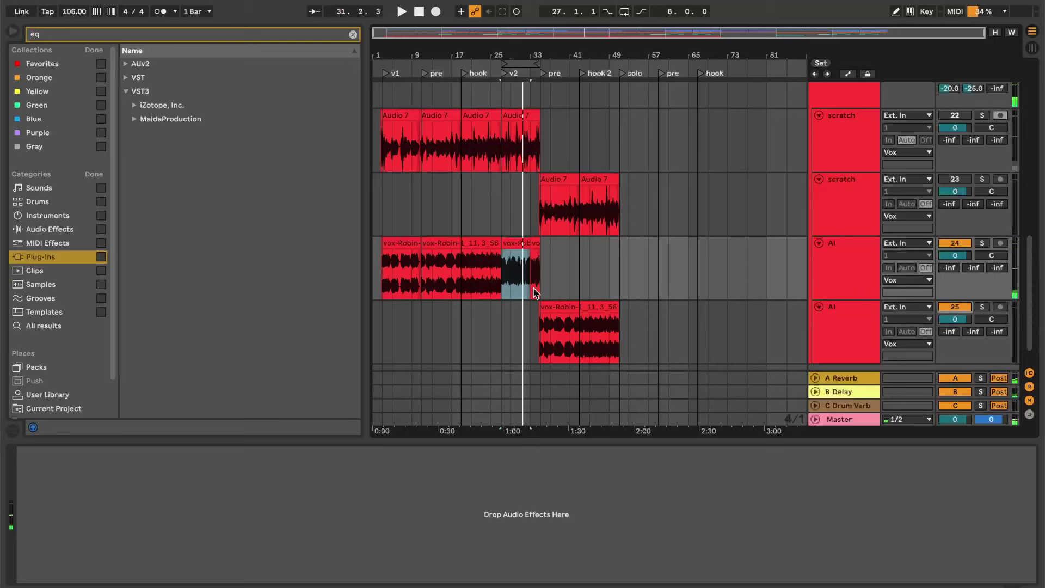
mouse_move(631, 585)
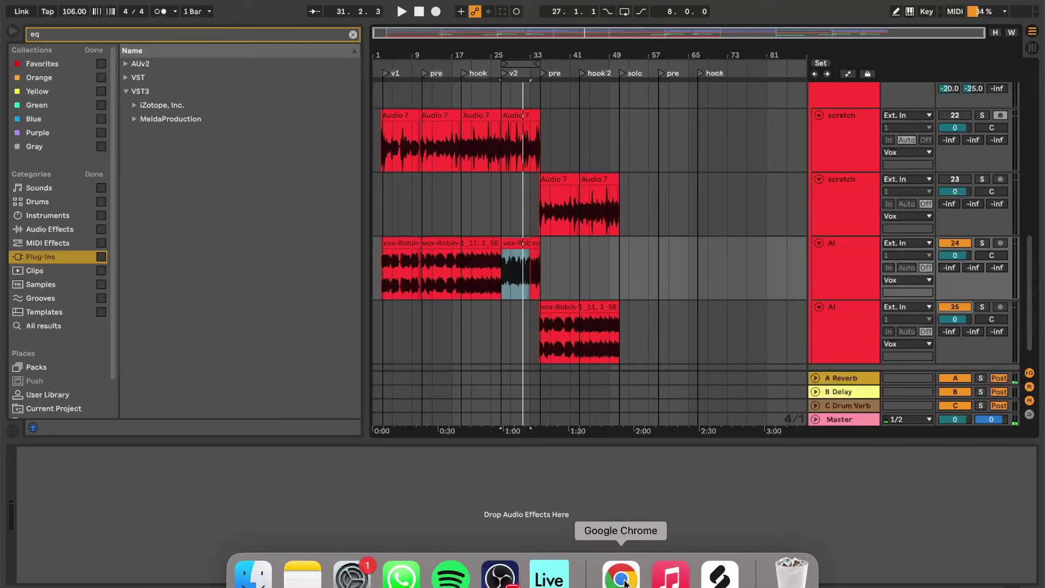
Switch back to the audimee.com/create tab in Google Chrome
click(633, 584)
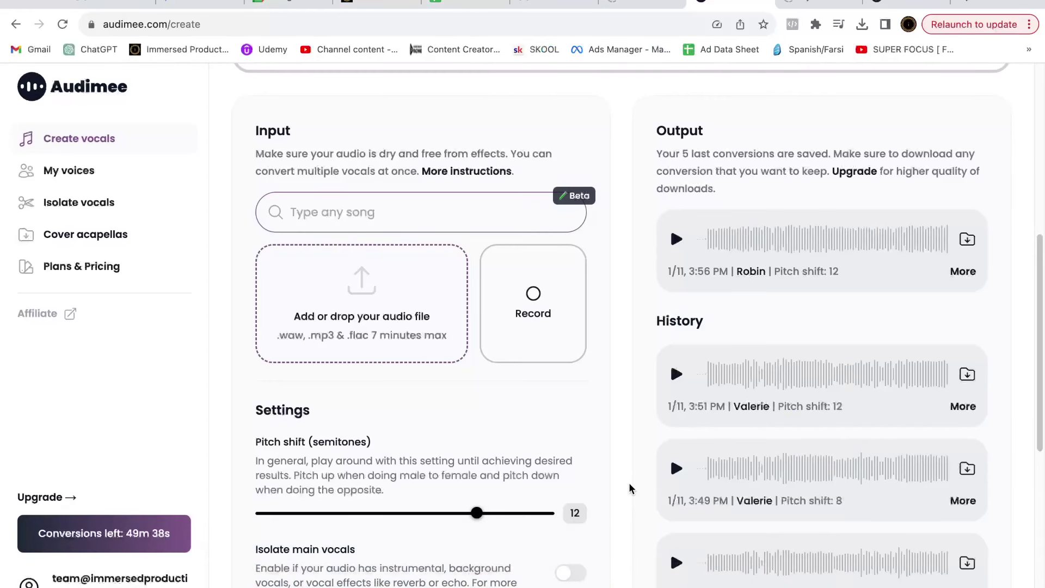